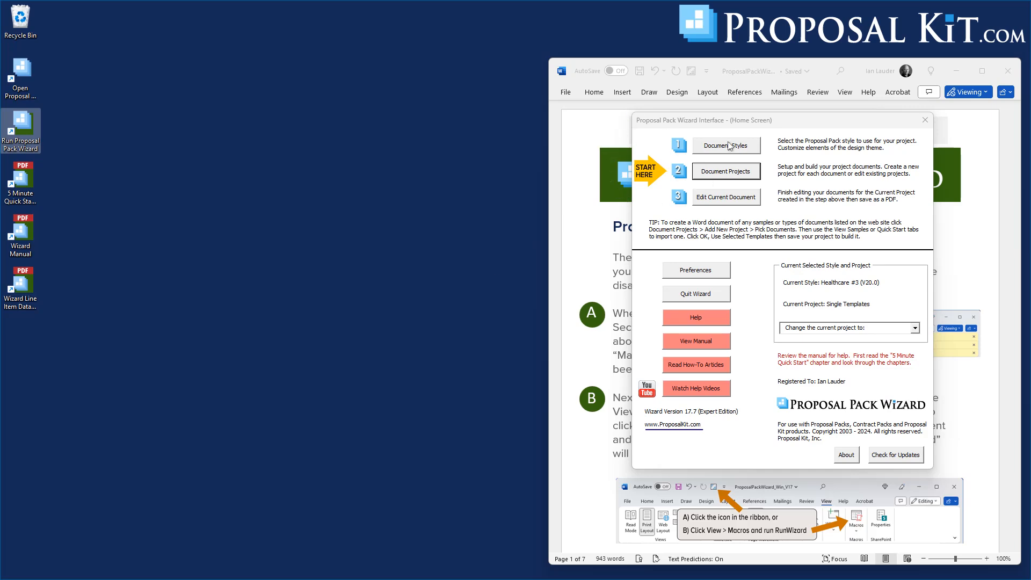
Start a new project from the wizard's Document Projects screen and open its document picker.
left_click(731, 172)
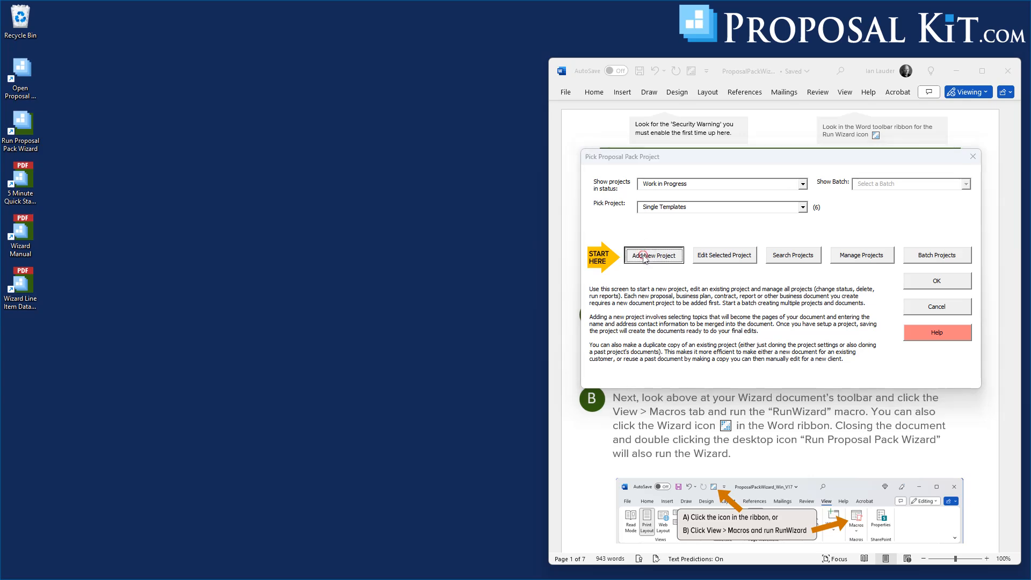
left_click(646, 257)
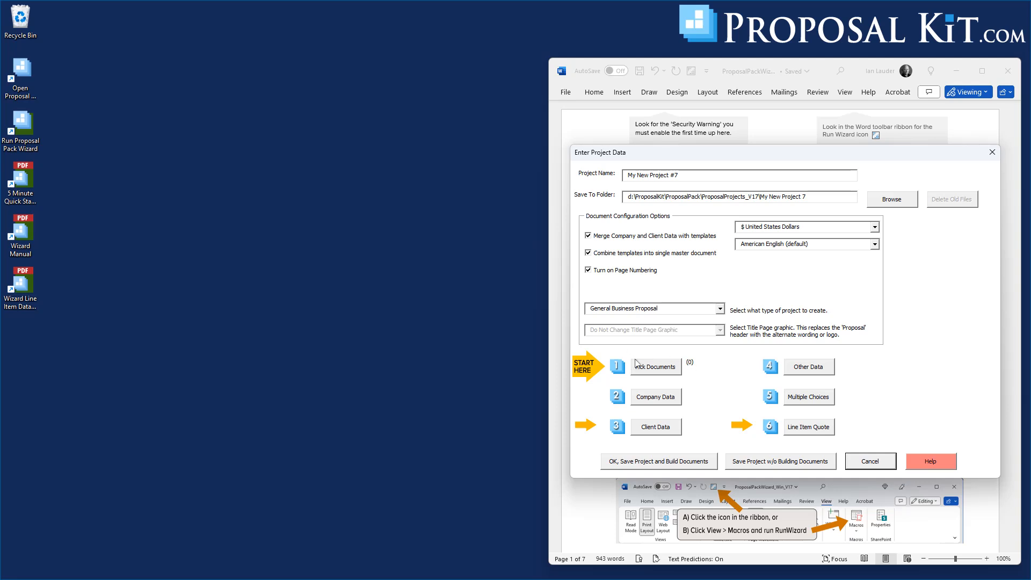
left_click(654, 369)
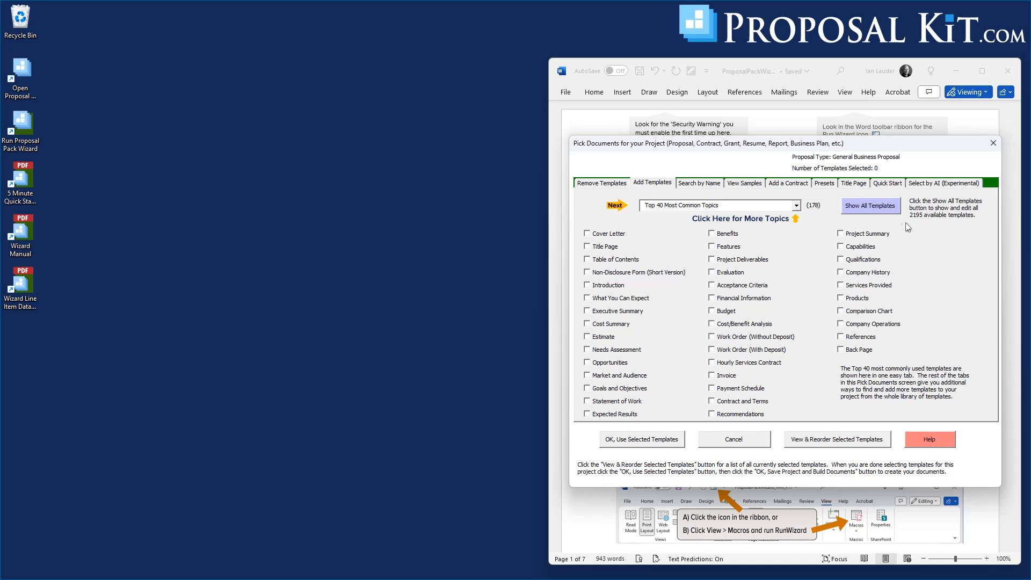
Browse the available Quick Start import lists without choosing one.
left_click(889, 186)
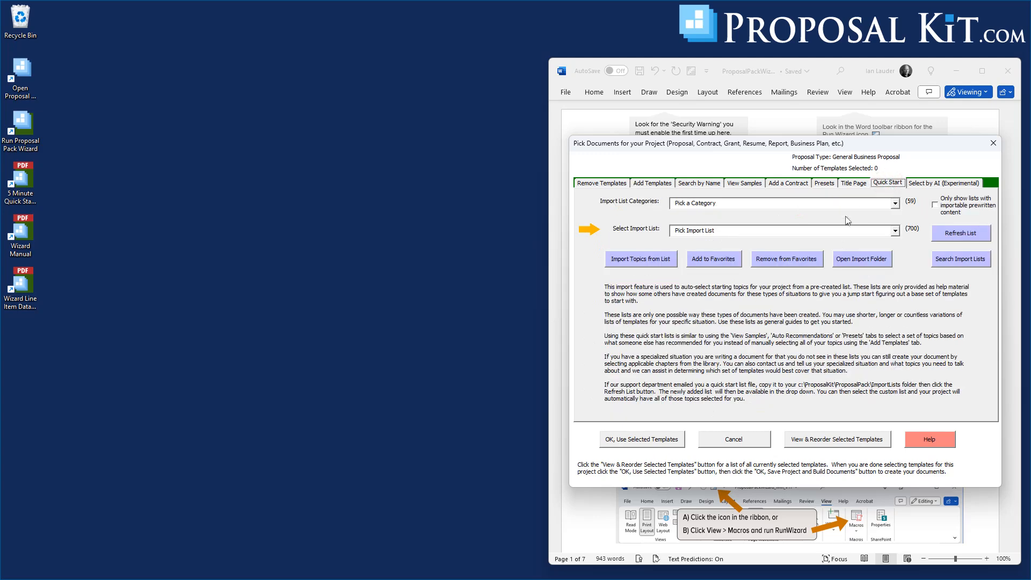
left_click(896, 231)
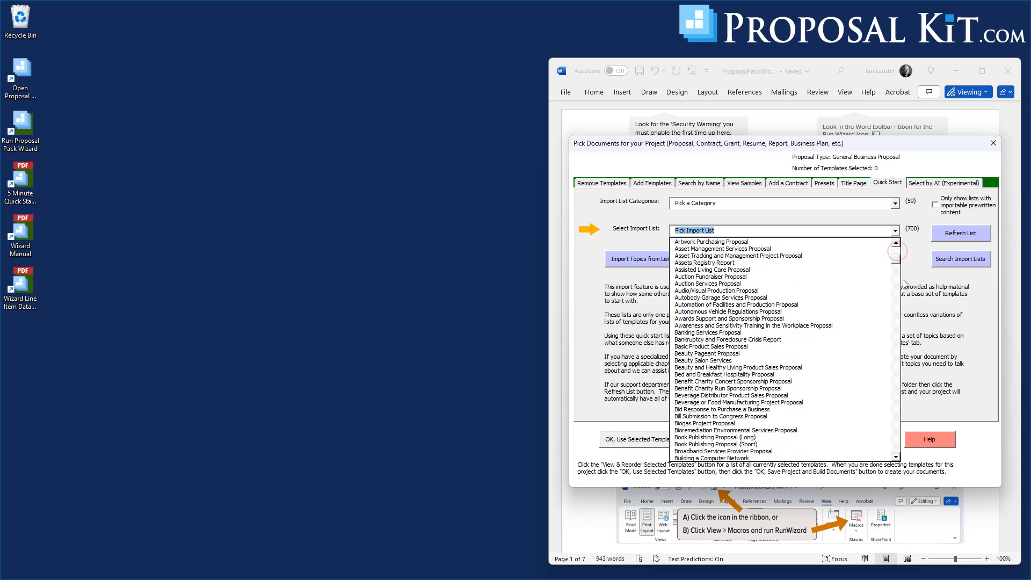
left_click_drag(920, 446, 899, 254)
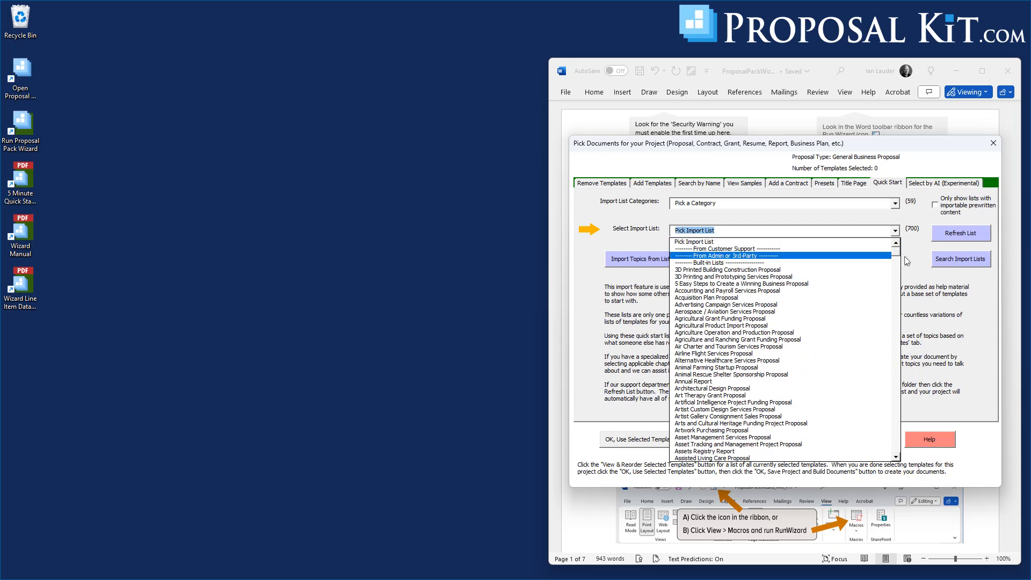
left_click(916, 260)
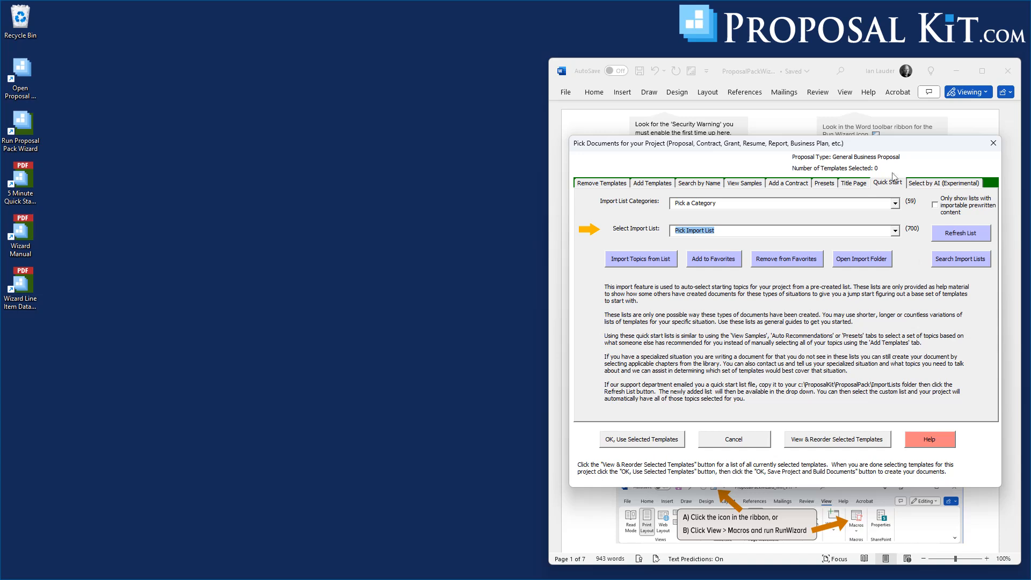
Switch to Select by AI and open the Business Proposal Outline Creator for Proposal Kit GPT in ChatGPT.
left_click(927, 185)
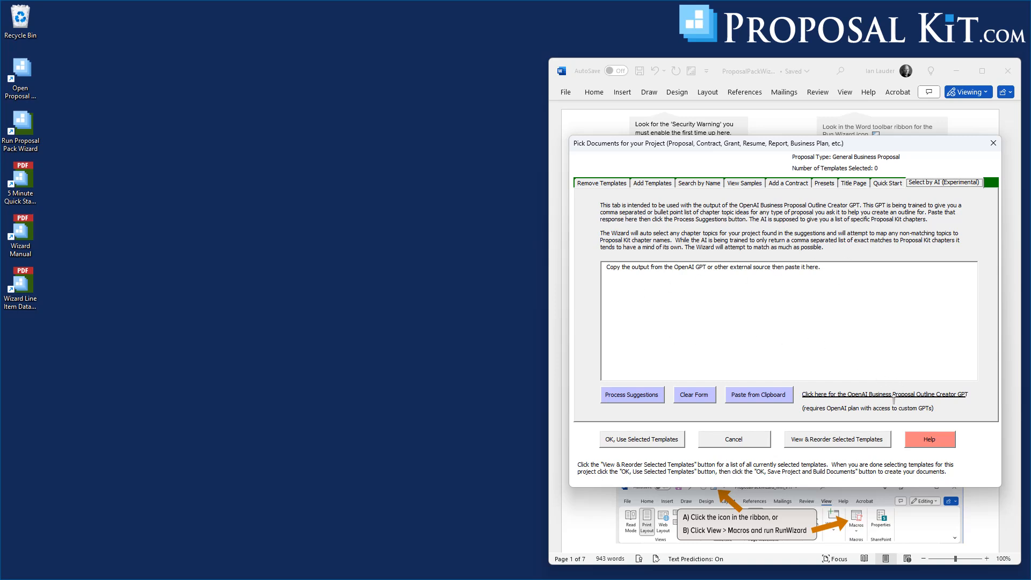
left_click(861, 395)
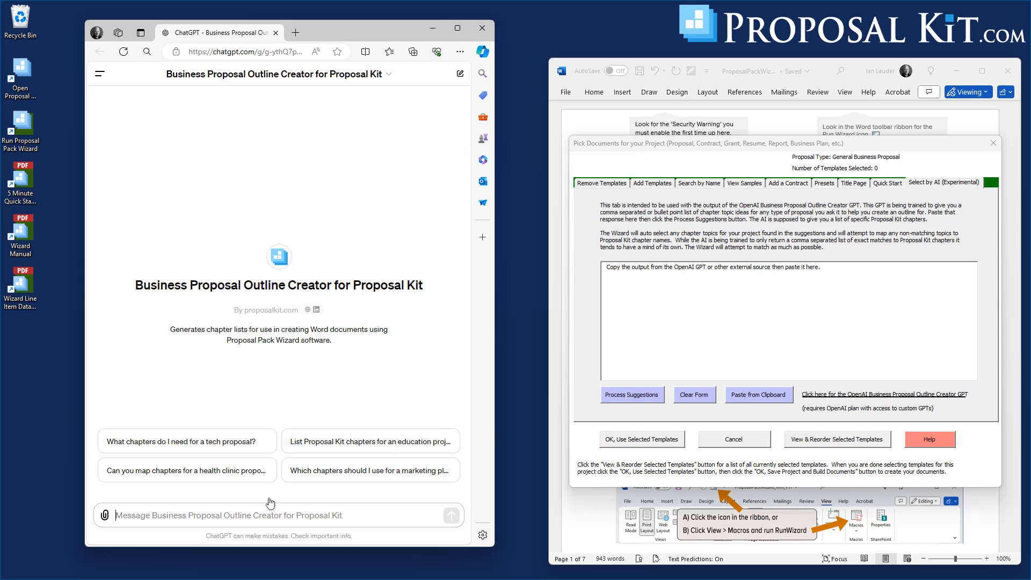
Ask the GPT to write an outline for a healthcare proposal seeking funding for improving rural healthcare for a non-profit organization.
left_click(225, 516)
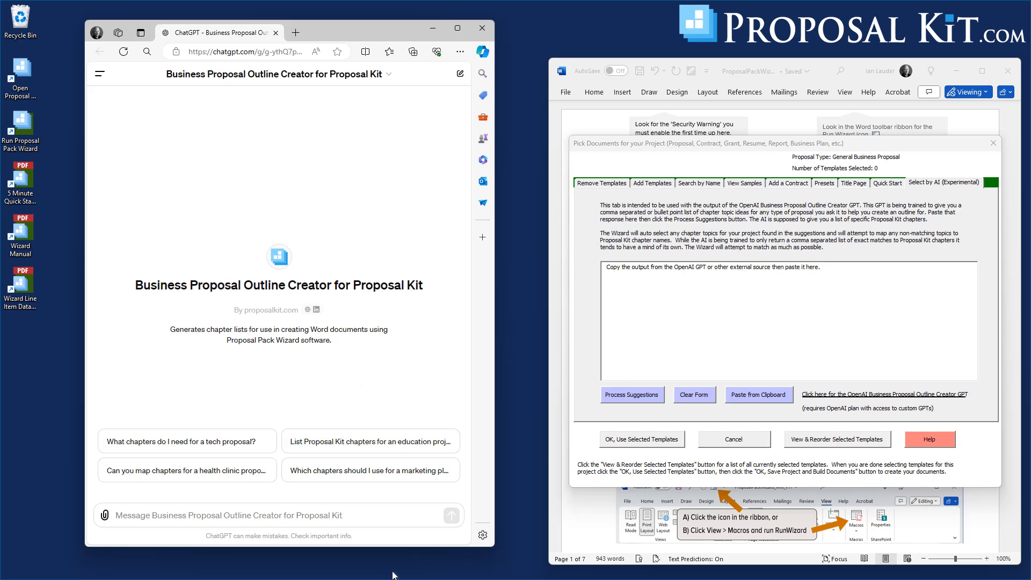
left_click(161, 514)
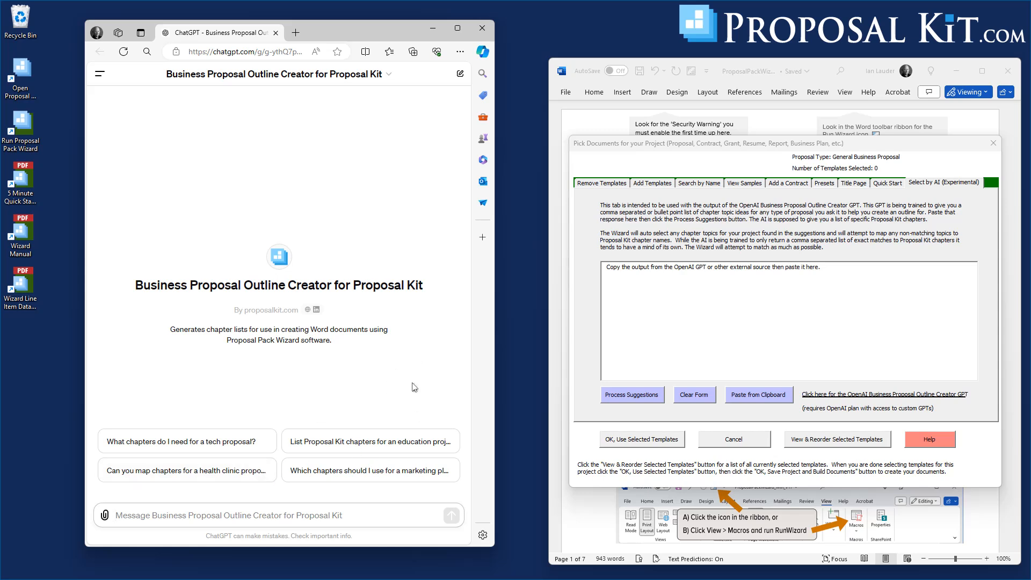
type("write me an outline for a healthcare proposal seeking funding for improving healthcare in a rural community for a non-profit organization.")
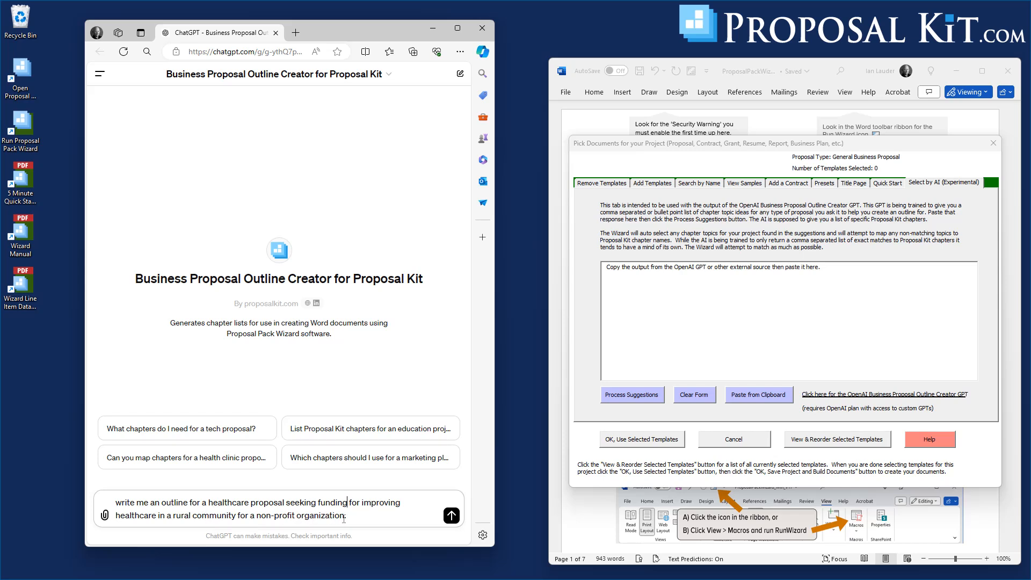
left_click(453, 516)
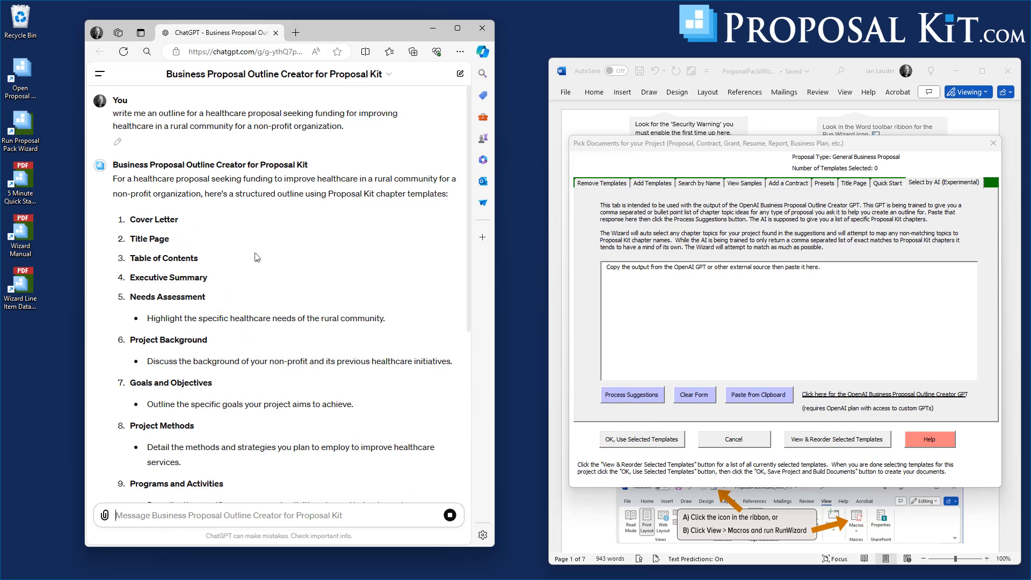
Read through the chapter outline the GPT returned.
scroll(268, 259, "down", 6)
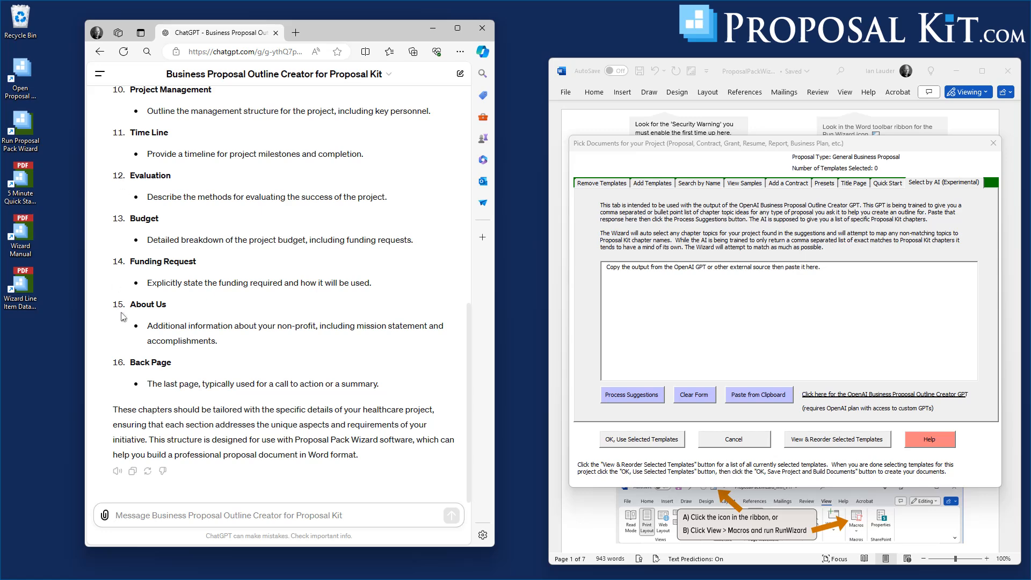
scroll(306, 363, "up", 6)
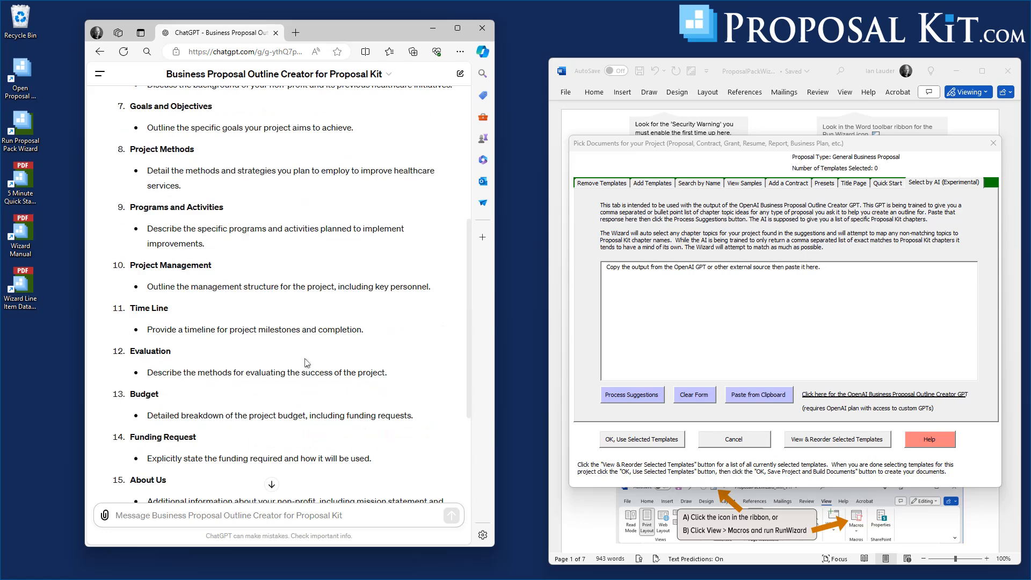
scroll(305, 363, "up", 3)
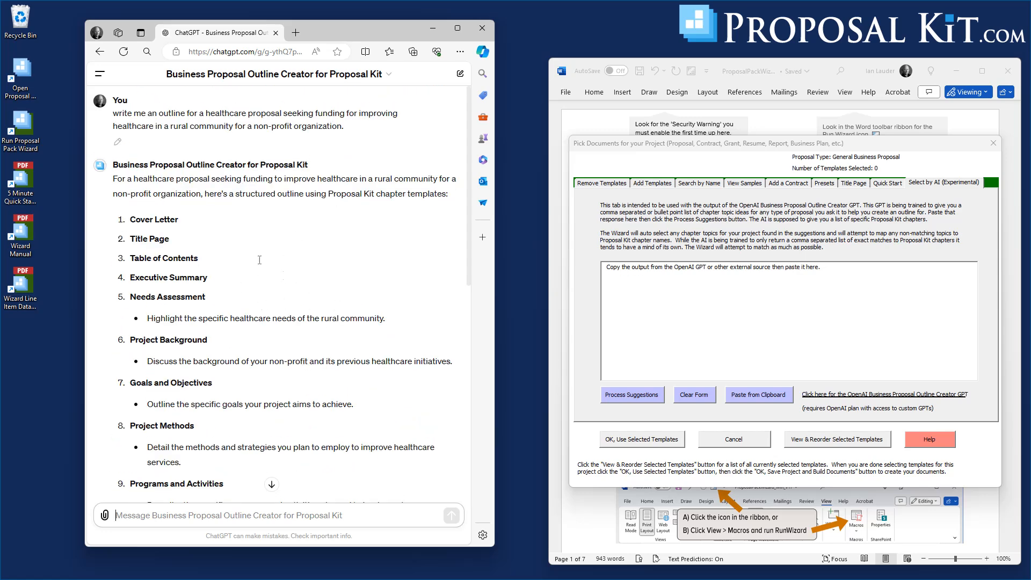
scroll(229, 248, "down", 3)
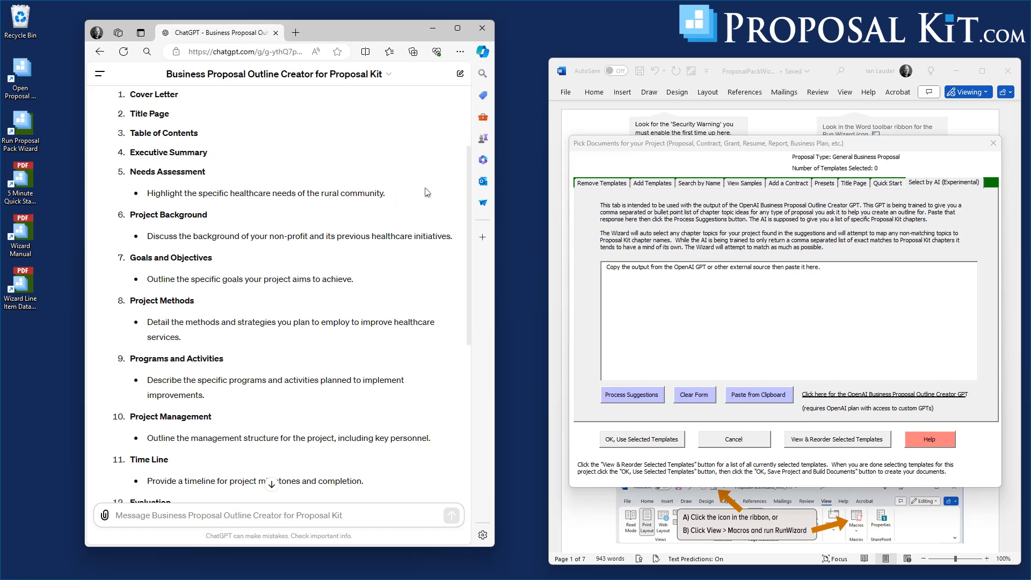
mouse_move(468, 179)
left_mouse_down()
mouse_move(469, 127)
mouse_move(474, 169)
left_mouse_up()
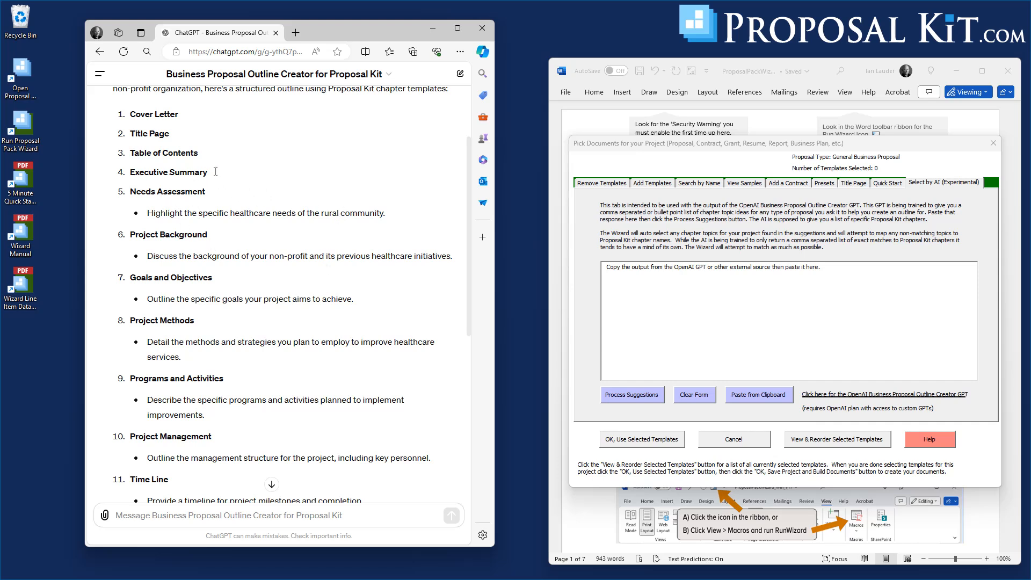
mouse_move(468, 211)
left_mouse_down()
mouse_move(468, 147)
mouse_move(467, 219)
left_mouse_up()
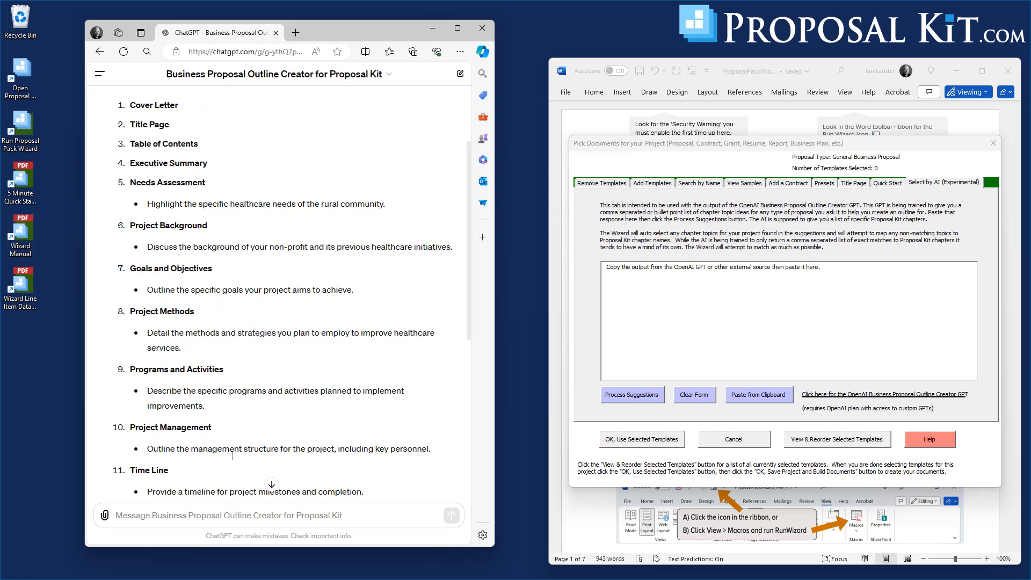
scroll(288, 321, "down", 2)
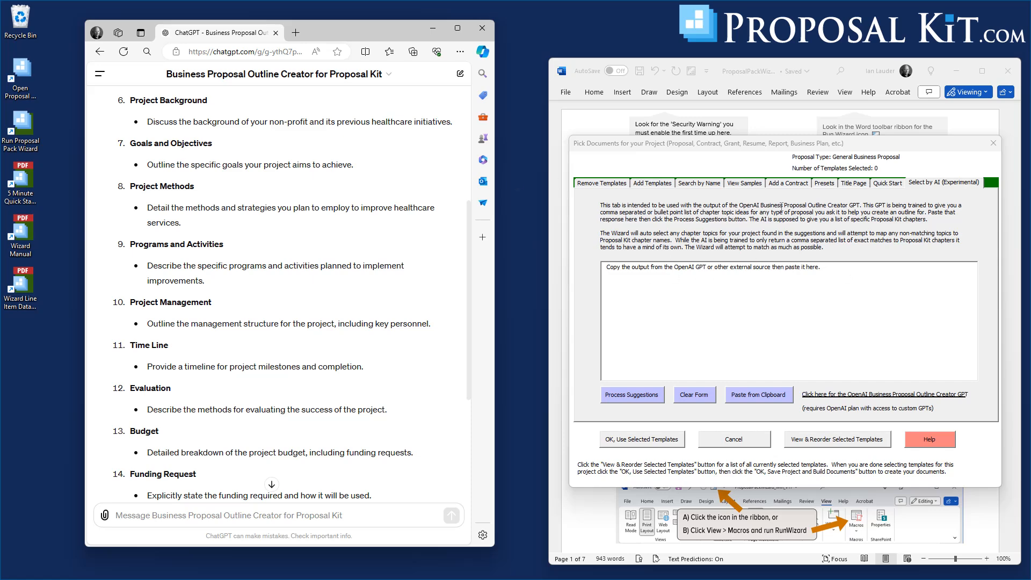
scroll(333, 433, "down", 4)
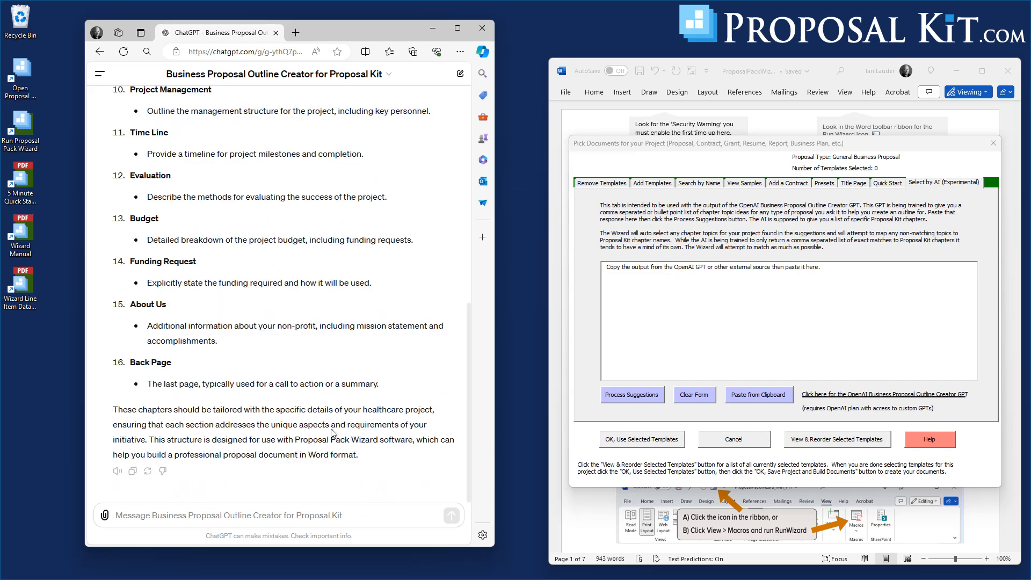
scroll(266, 403, "up", 8)
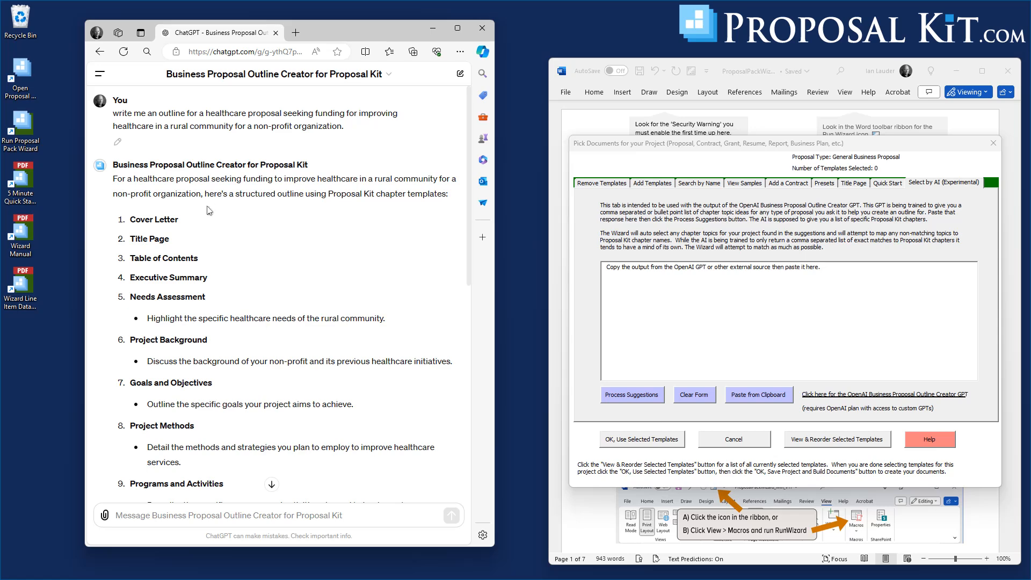
scroll(210, 213, "down", 2)
scroll(153, 201, "down", 4)
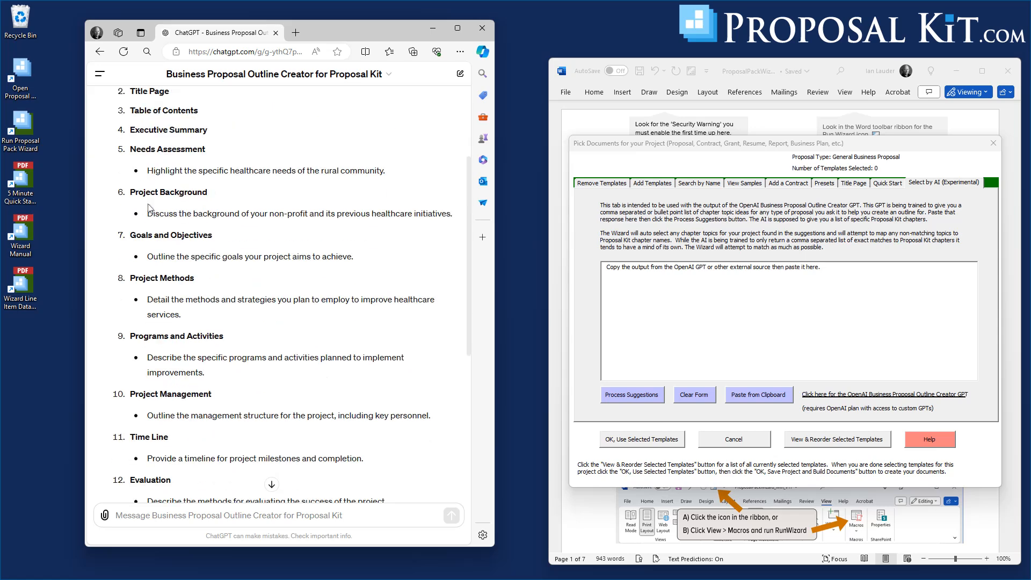
scroll(159, 211, "down", 3)
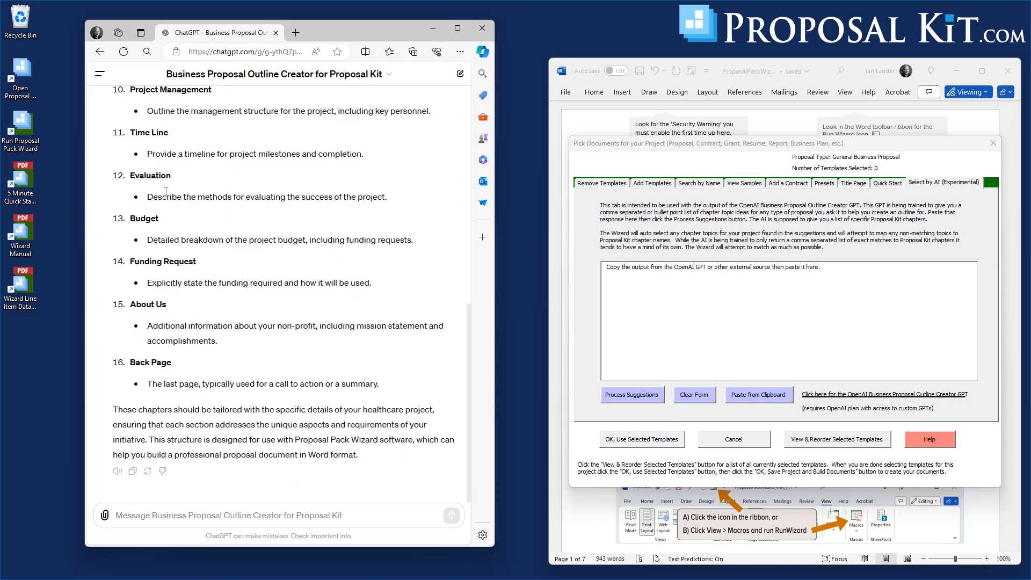
scroll(166, 198, "up", 4)
scroll(166, 192, "up", 2)
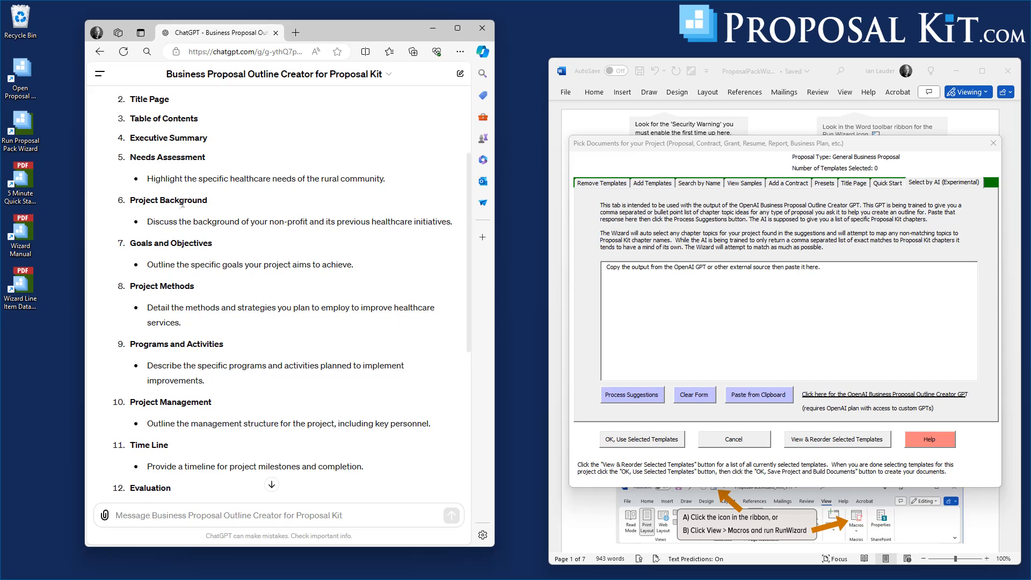
scroll(168, 222, "down", 3)
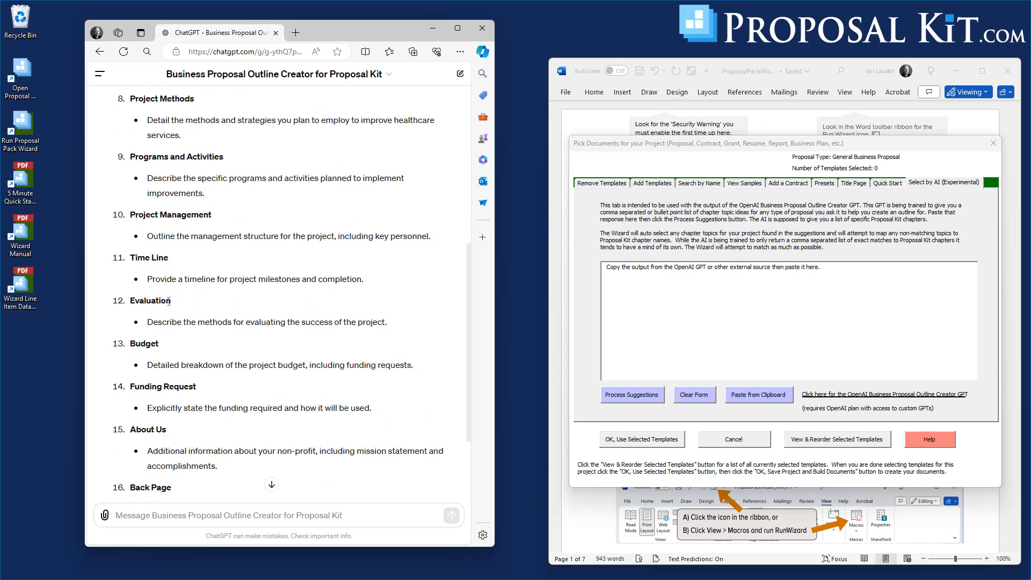
scroll(168, 301, "down", 2)
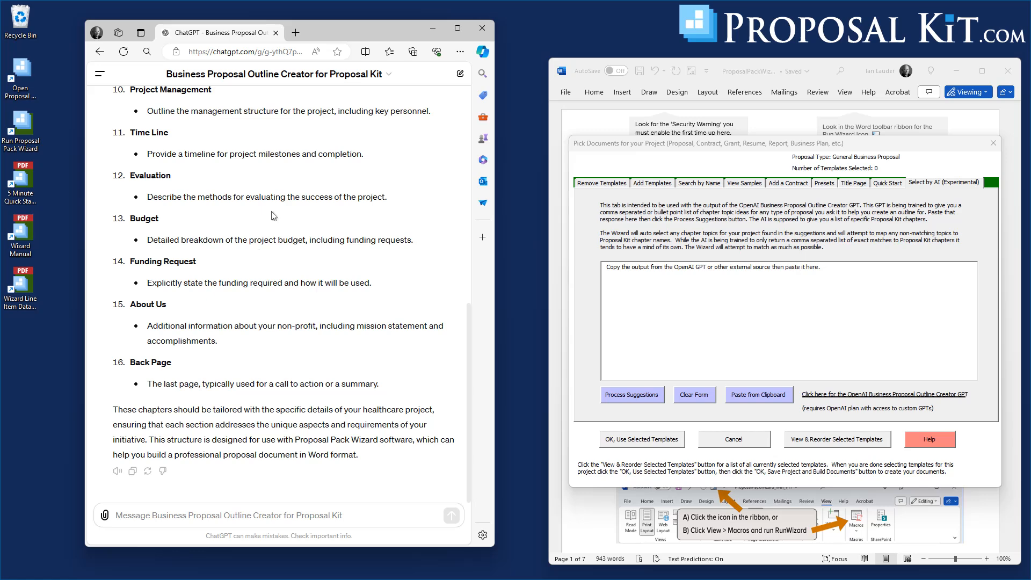
scroll(274, 216, "up", 3)
scroll(260, 256, "up", 2)
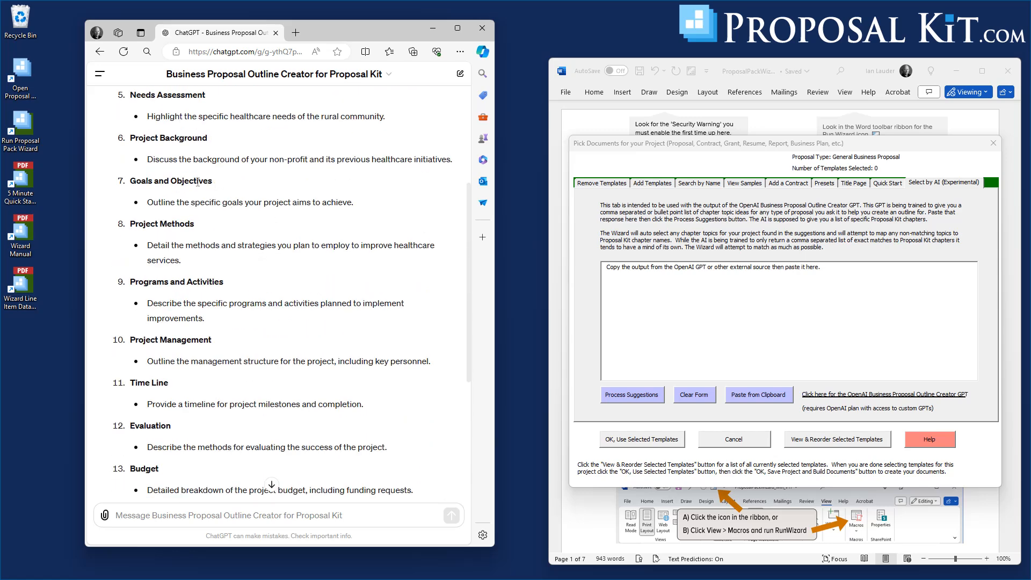
scroll(185, 343, "down", 3)
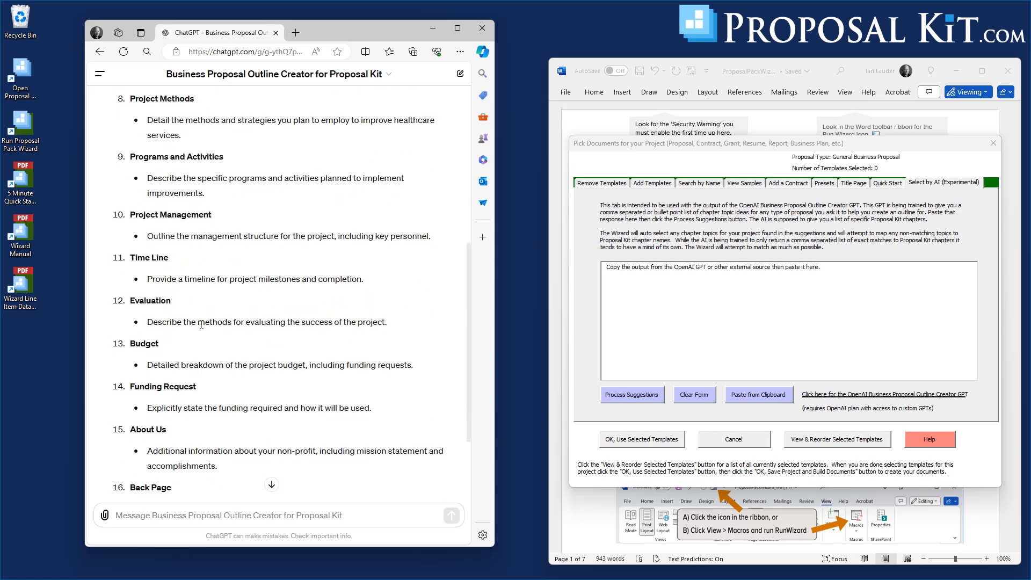
scroll(199, 357, "down", 1)
Ask the GPT to expand on the outline by adding some topics for staffing and healthcare specific issues.
left_click(159, 516)
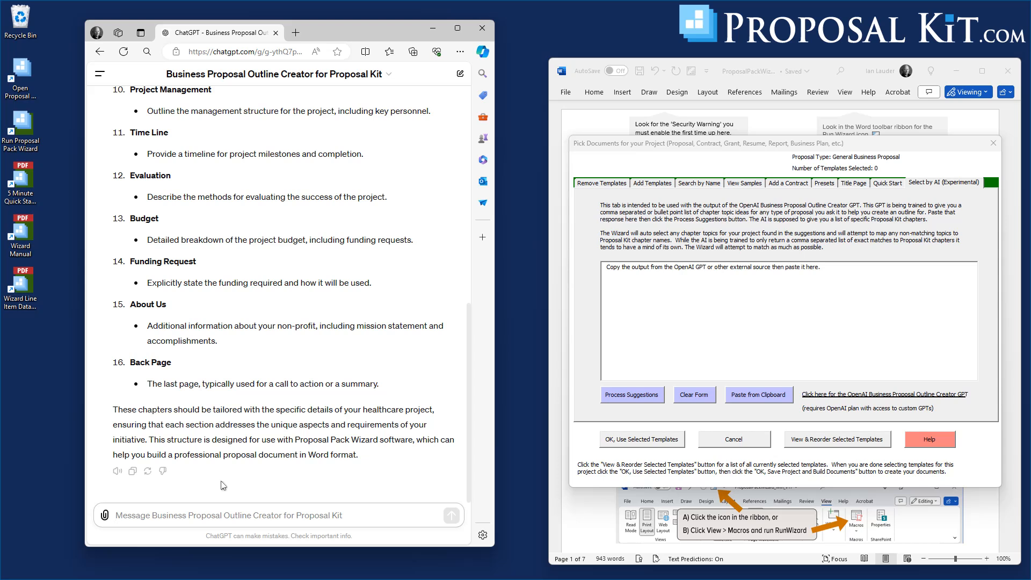
type("e")
key("BackSpace")
type("expand on the outline by adding some tiopics for staffing and healthcare")
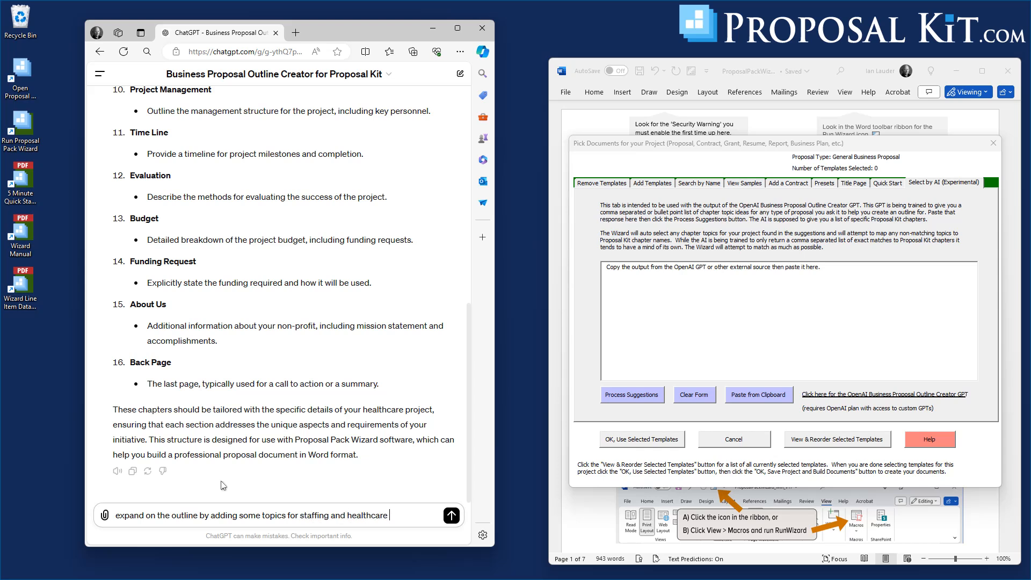
type(" specific issues.")
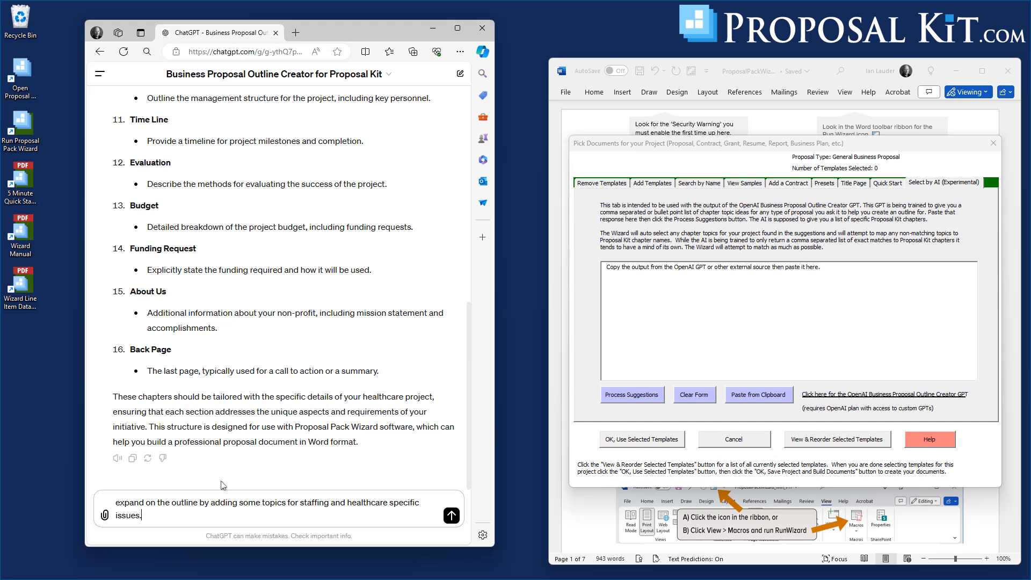
key("shift+Return")
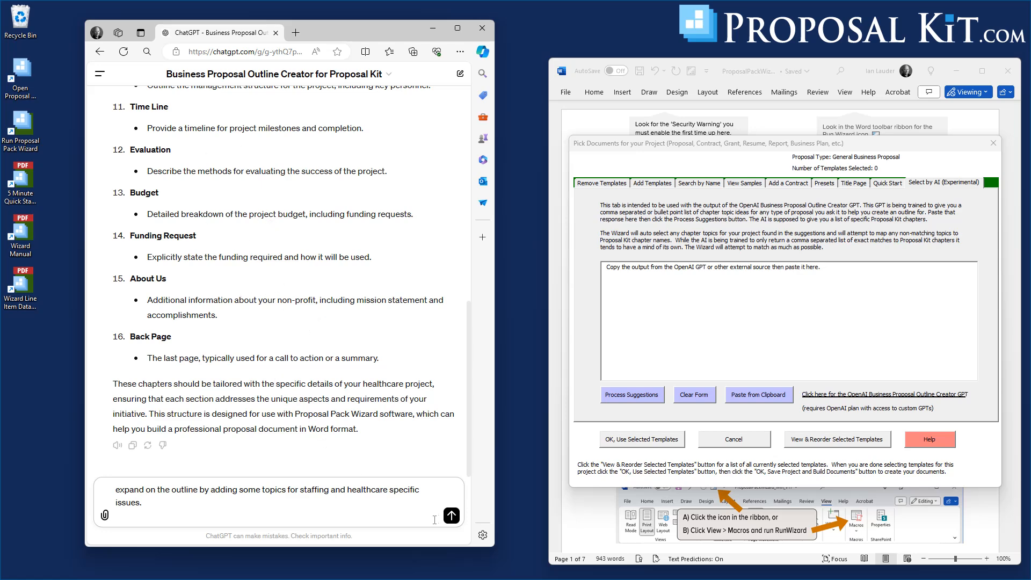
left_click(451, 516)
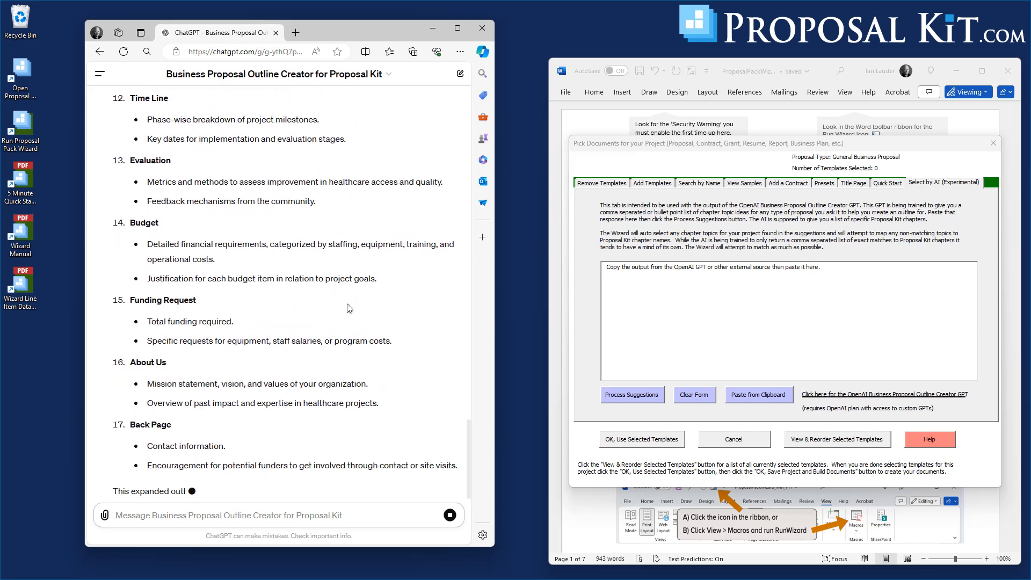
scroll(365, 304, "up", 6)
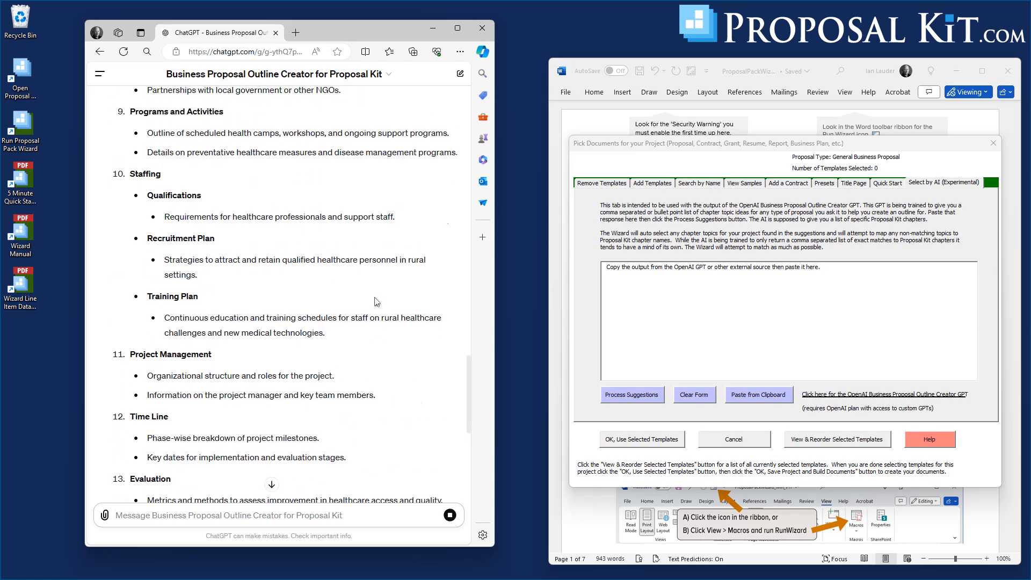
Ask the GPT to add some healthcare topics into the outline, correcting the spelling of healthcare before sending.
scroll(377, 302, "up", 4)
scroll(377, 302, "up", 6)
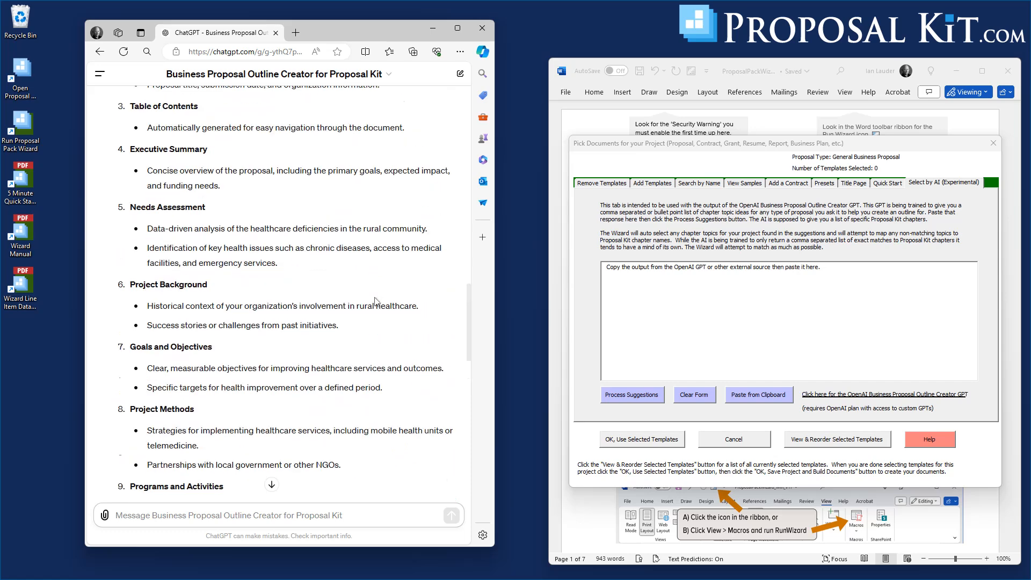
scroll(377, 302, "down", 20)
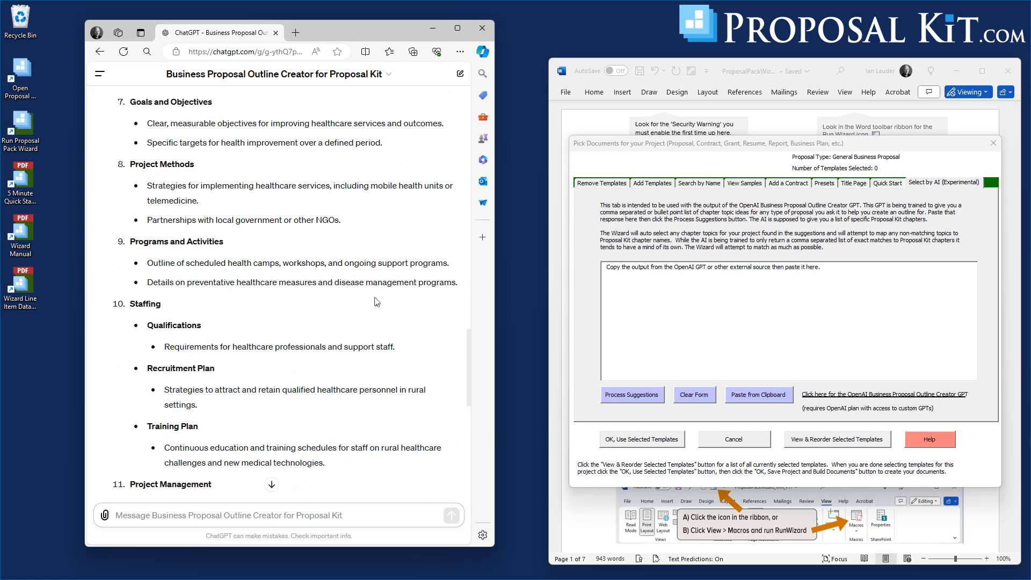
scroll(377, 302, "down", 2)
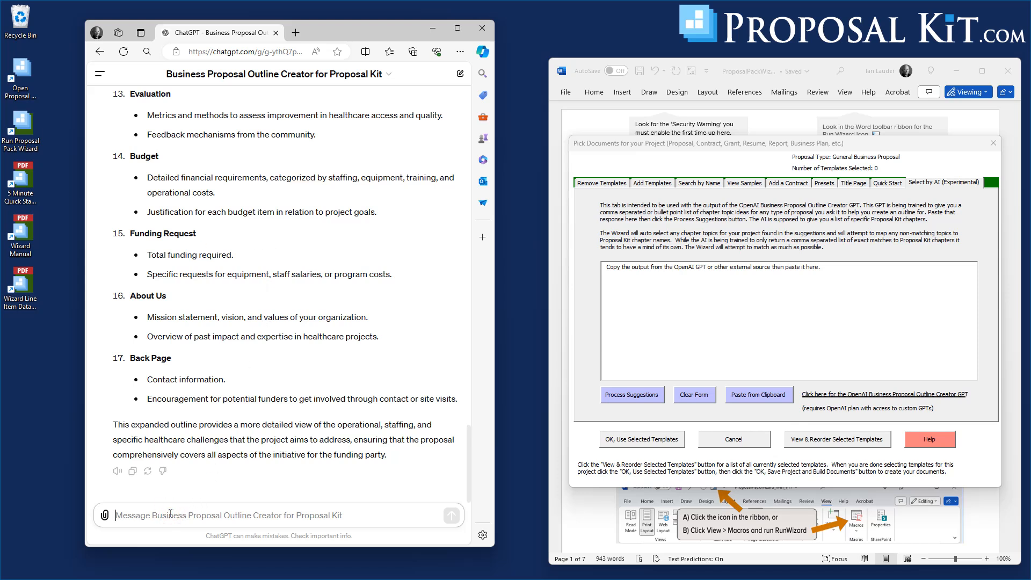
type("ad")
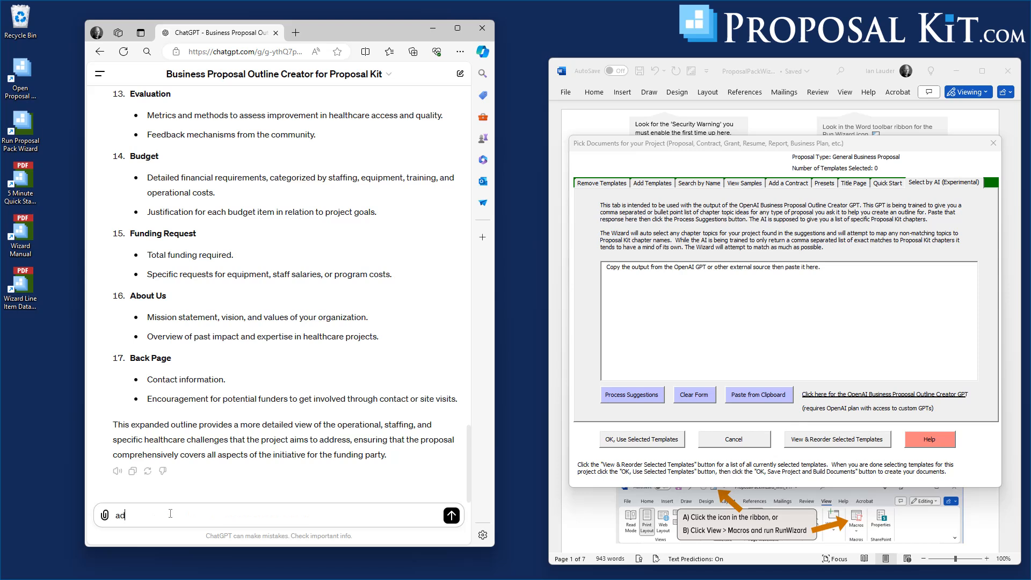
type("d some heathcare topics into the outline")
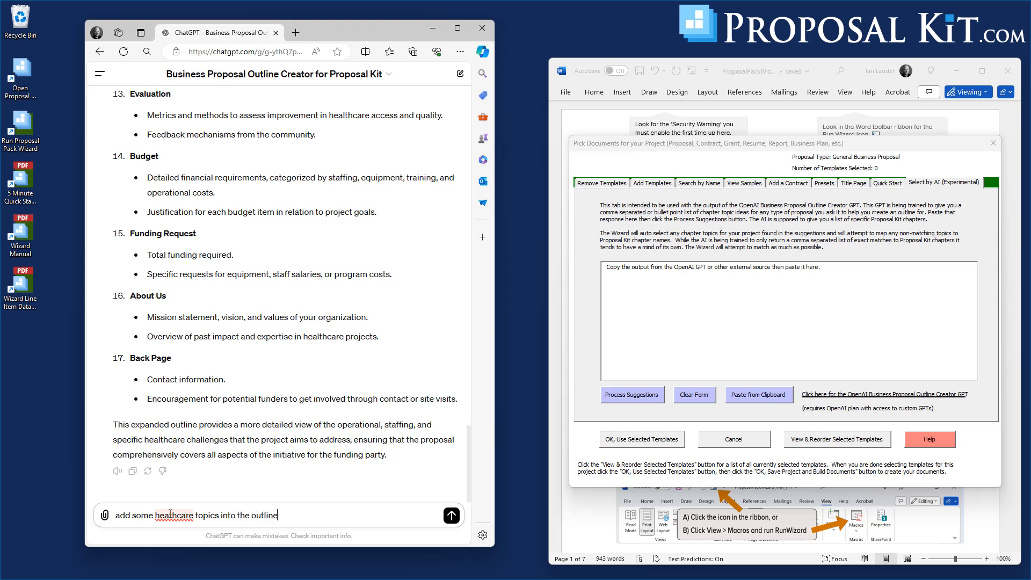
left_click(169, 519)
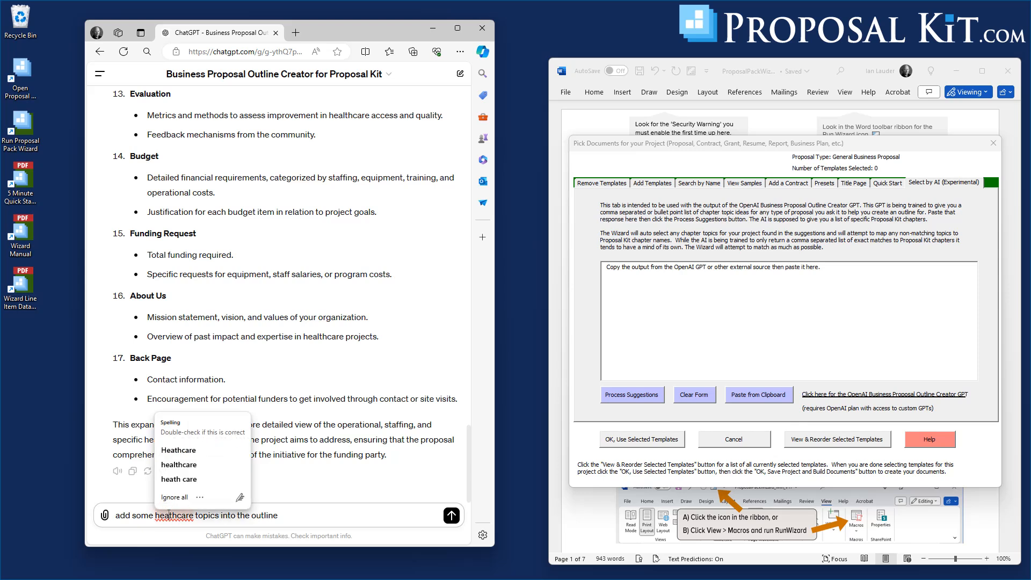
type("l")
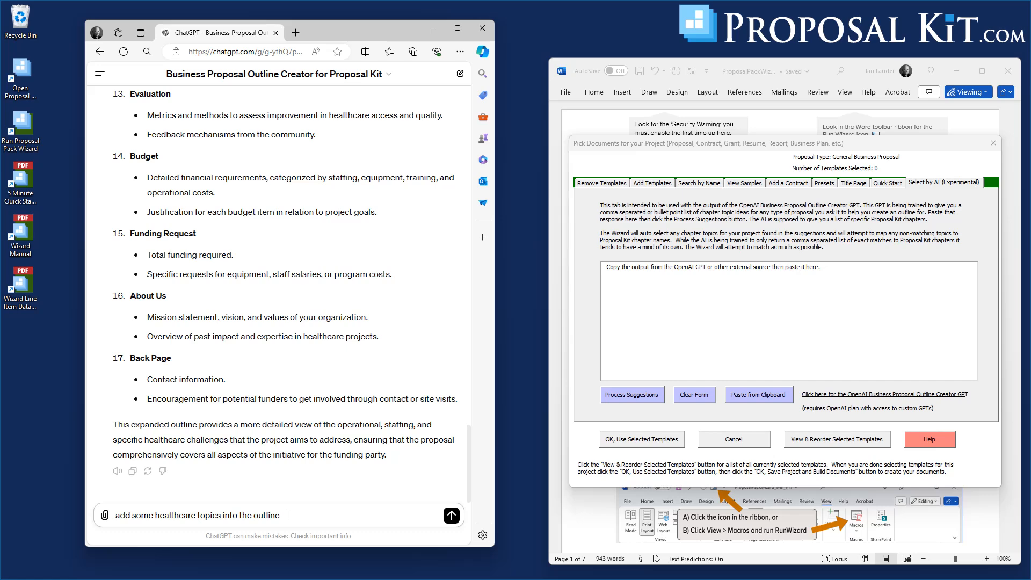
left_click(452, 517)
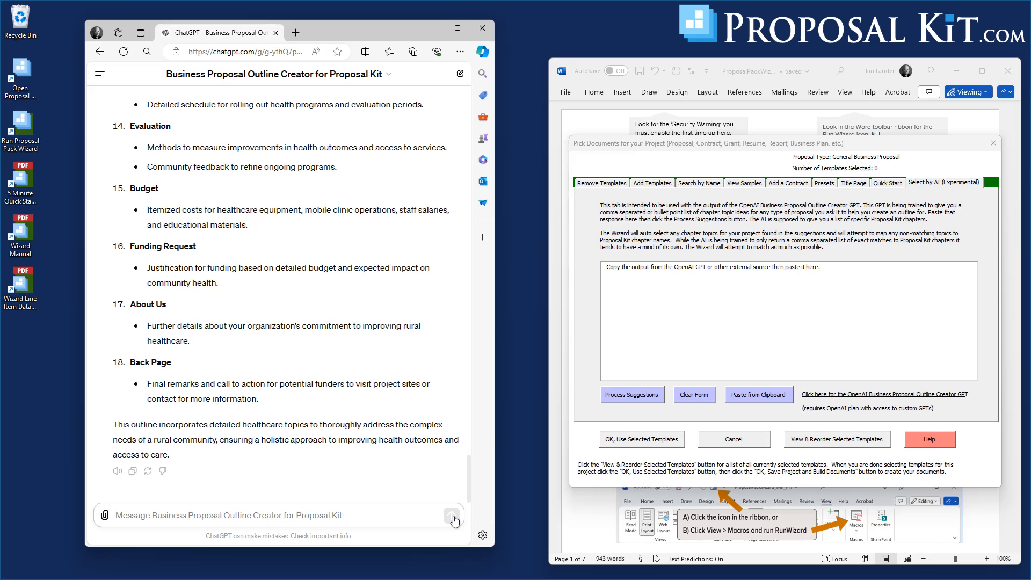
Read through the revised outline with its Healthcare Specific Issues and Staffing sections.
scroll(310, 248, "up", 1)
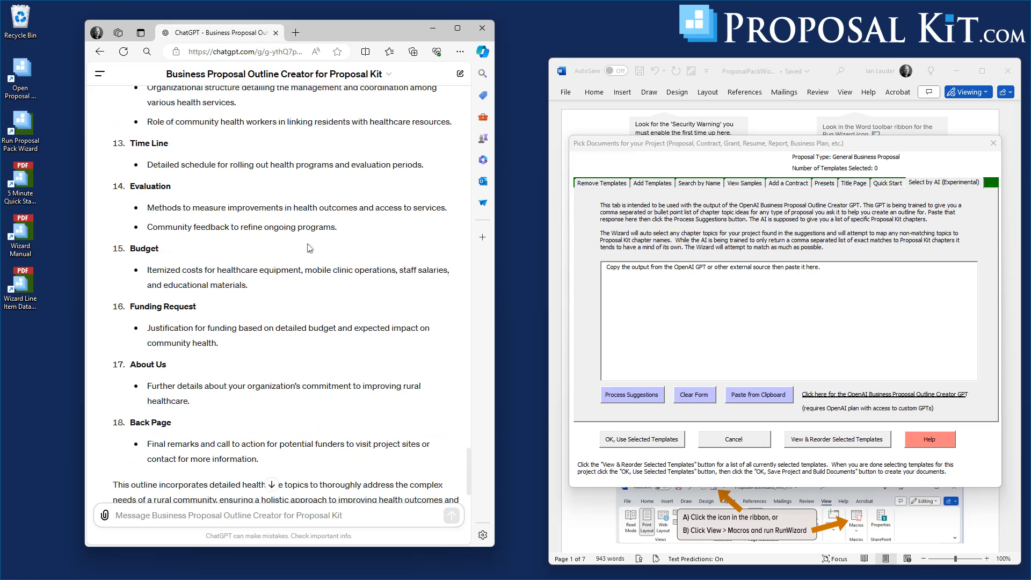
scroll(310, 248, "up", 7)
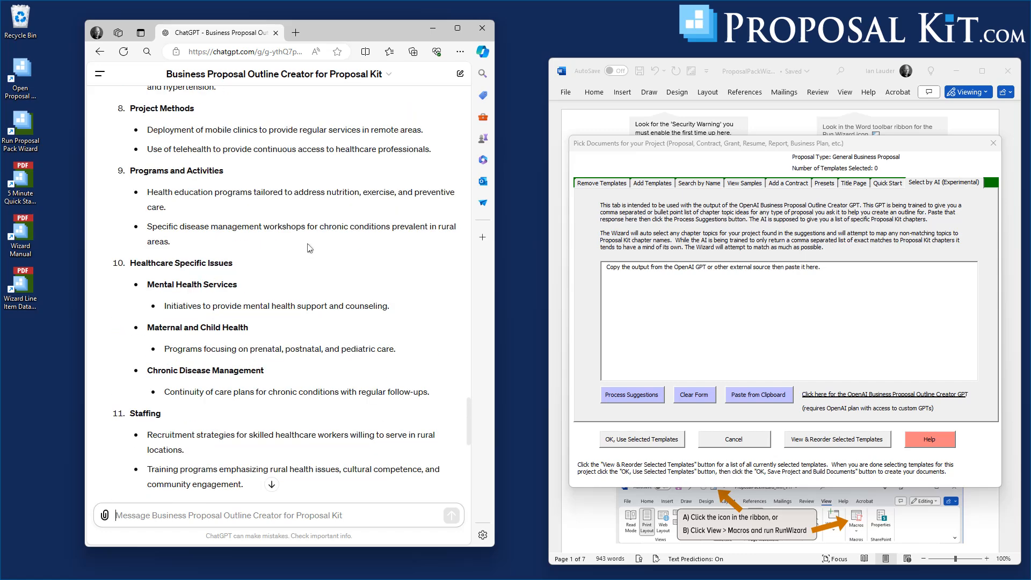
scroll(309, 248, "up", 6)
scroll(310, 248, "down", 6)
scroll(338, 322, "down", 4)
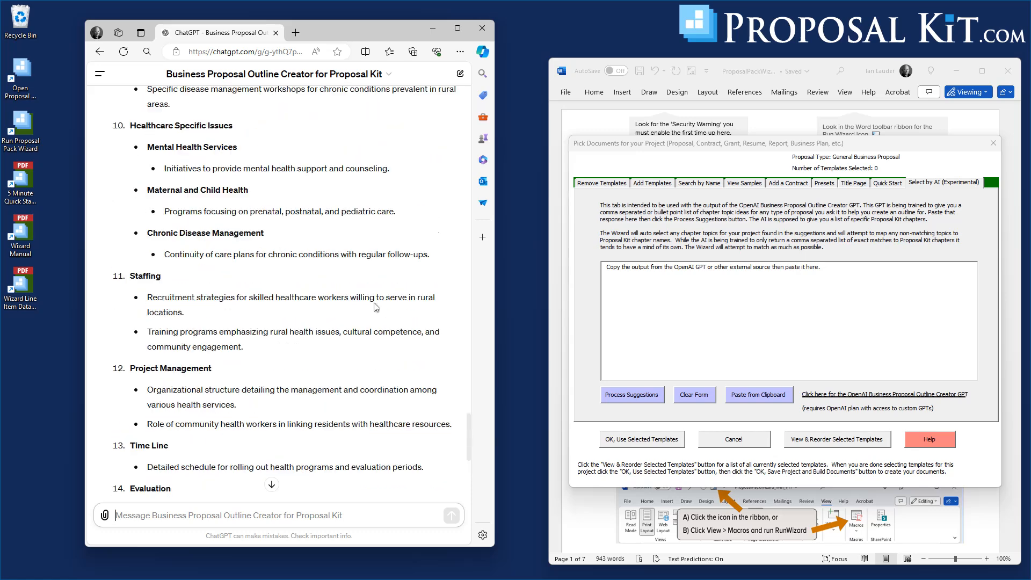
scroll(374, 306, "up", 2)
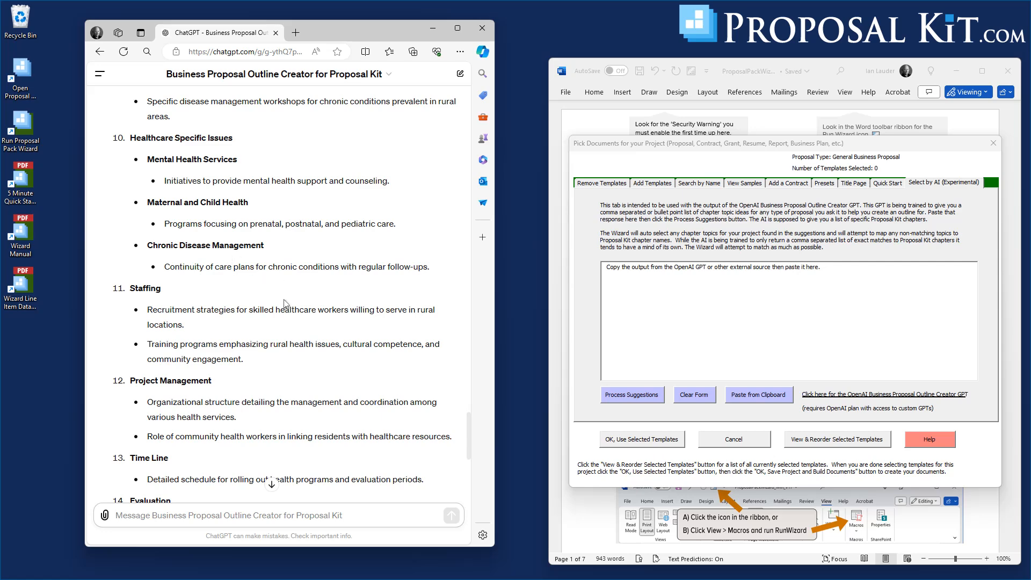
scroll(369, 344, "down", 2)
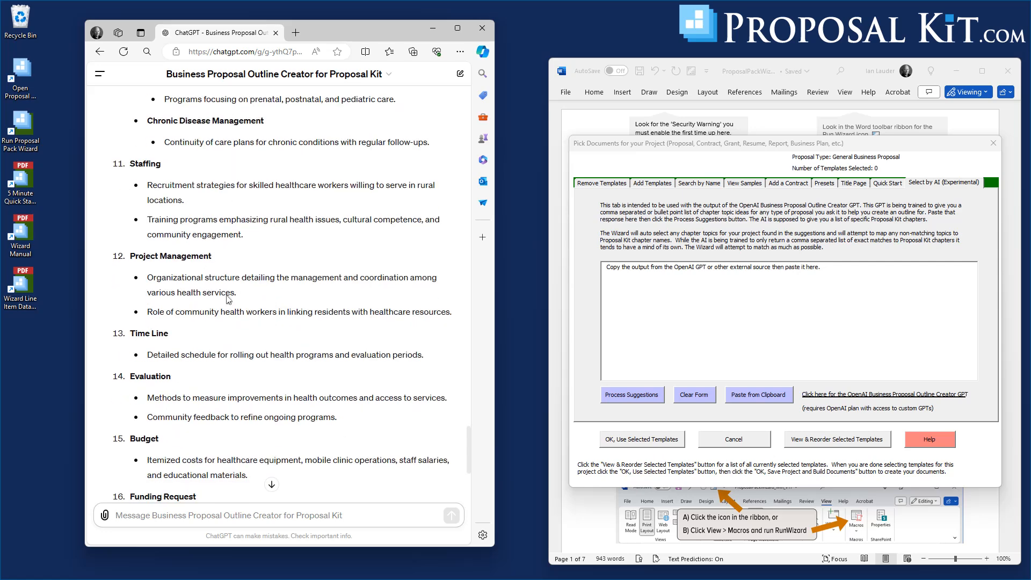
scroll(220, 290, "down", 4)
Copy the GPT's revised outline and paste it into the Wizard's Select by AI text box.
left_click(132, 471)
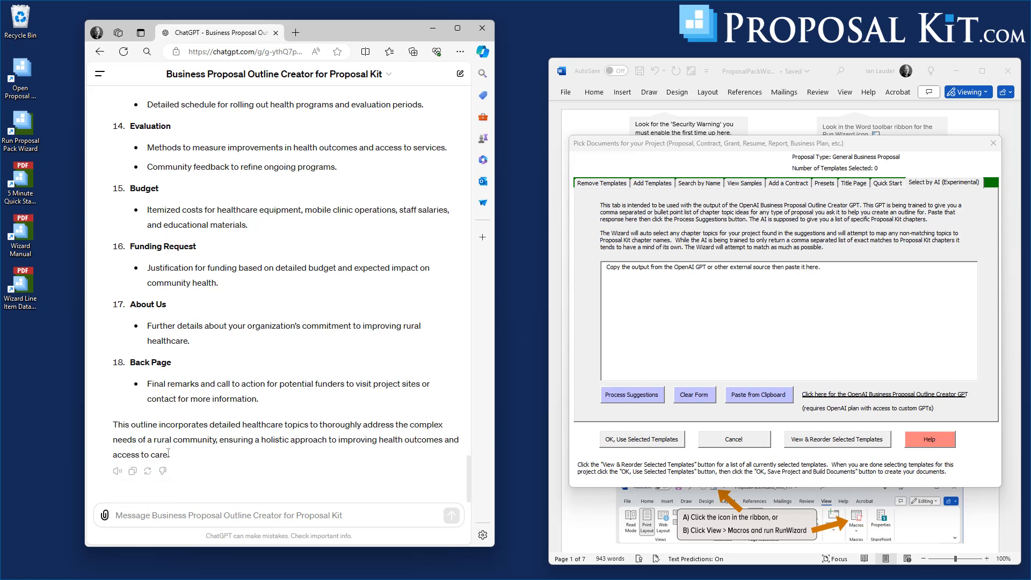
scroll(207, 158, "up", 20)
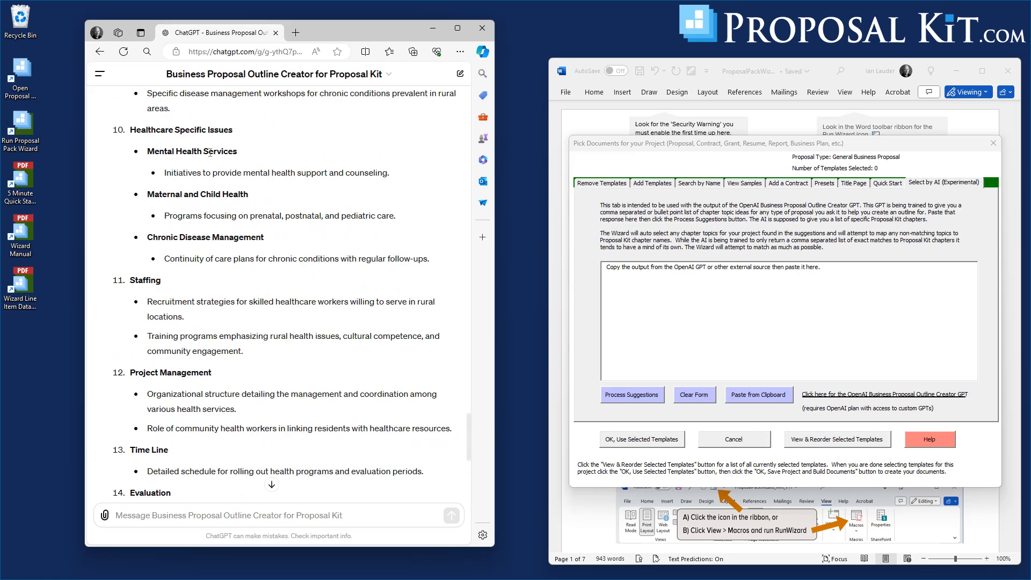
scroll(210, 153, "up", 1)
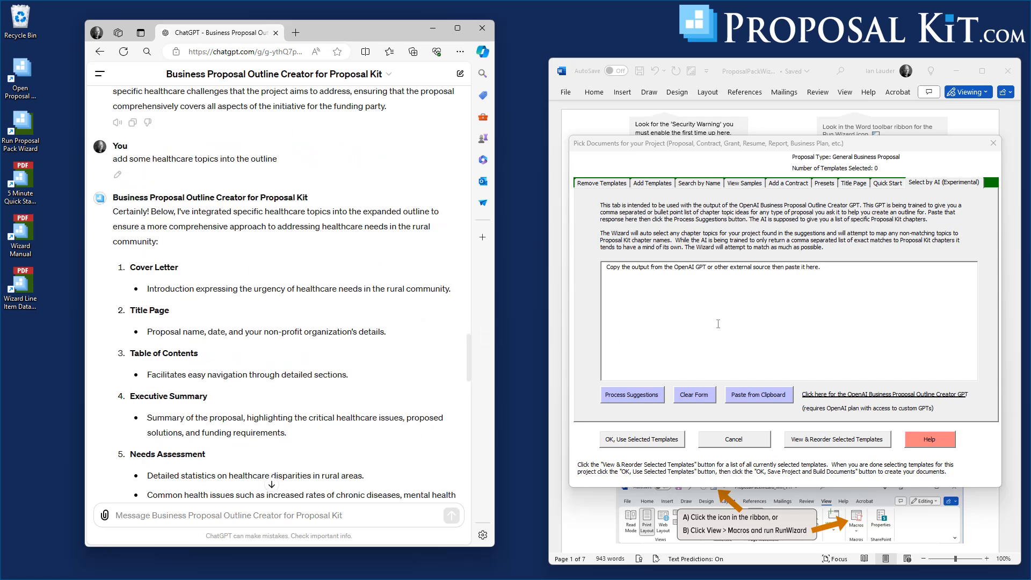
left_click(755, 394)
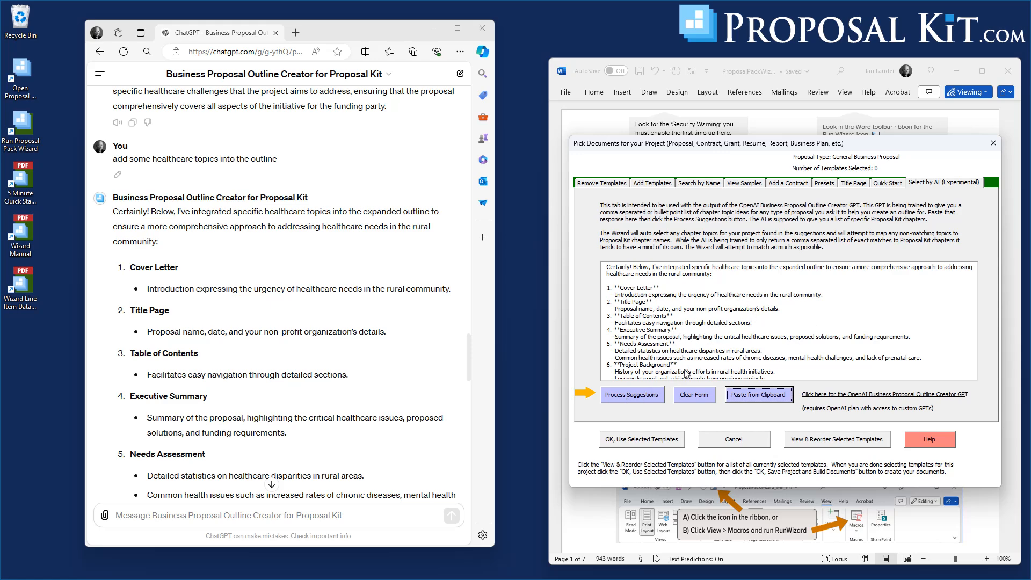
Process the suggestions and map Healthcare Specific Issues to the Healthcare chapter without saving the mapping.
left_click(629, 396)
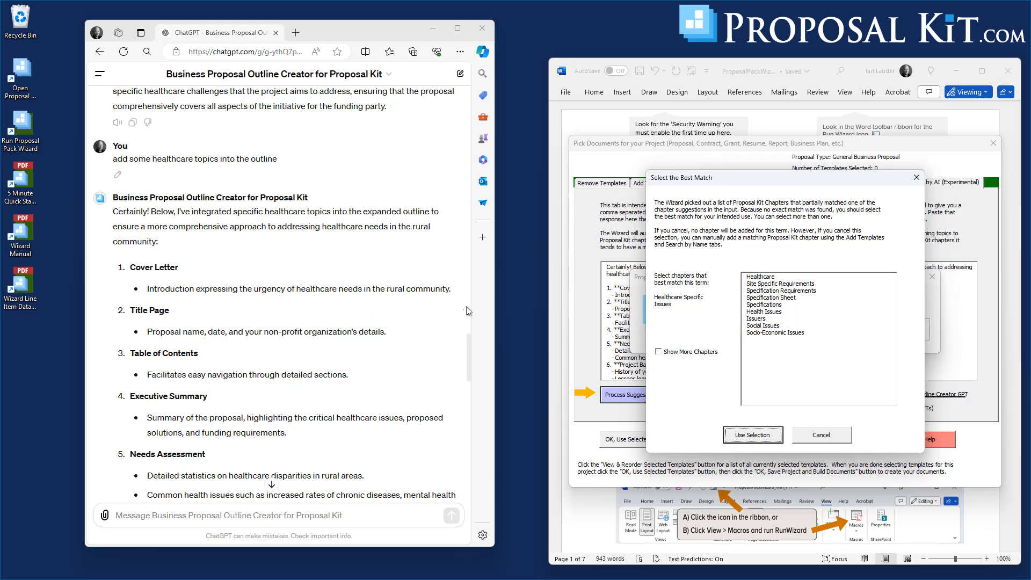
left_click_drag(468, 347, 468, 397)
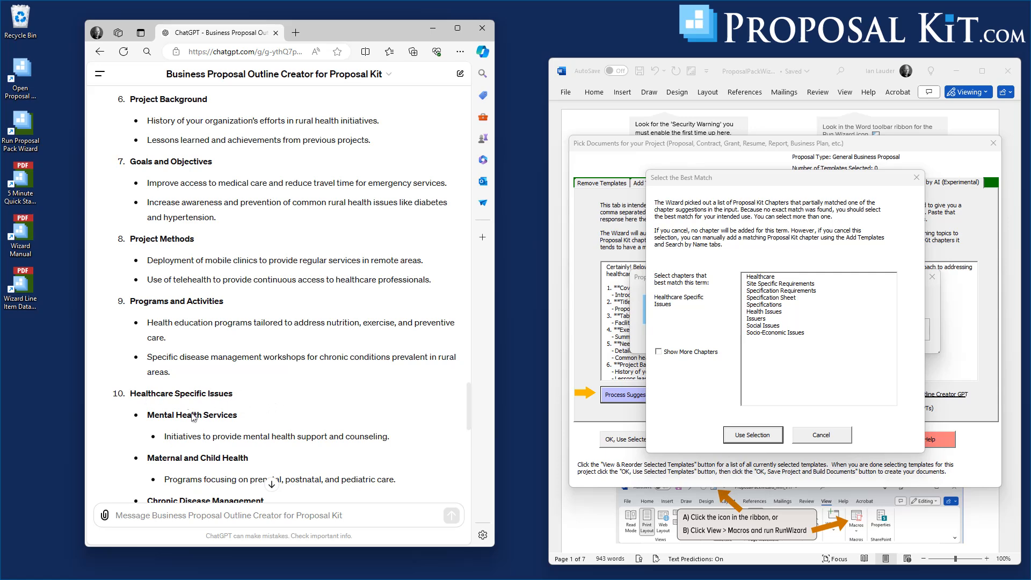
left_click_drag(469, 397, 477, 436)
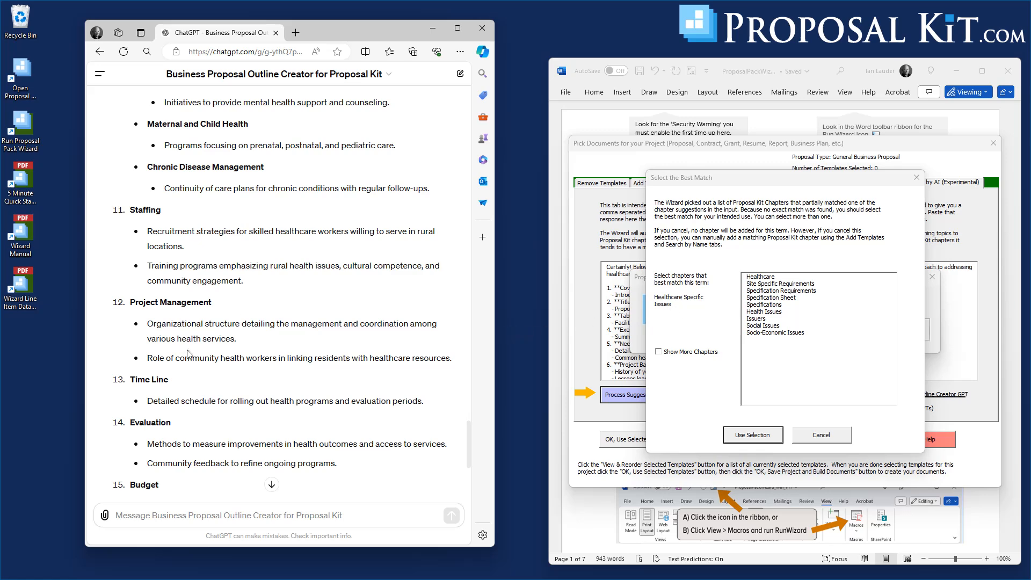
scroll(355, 189, "up", 3)
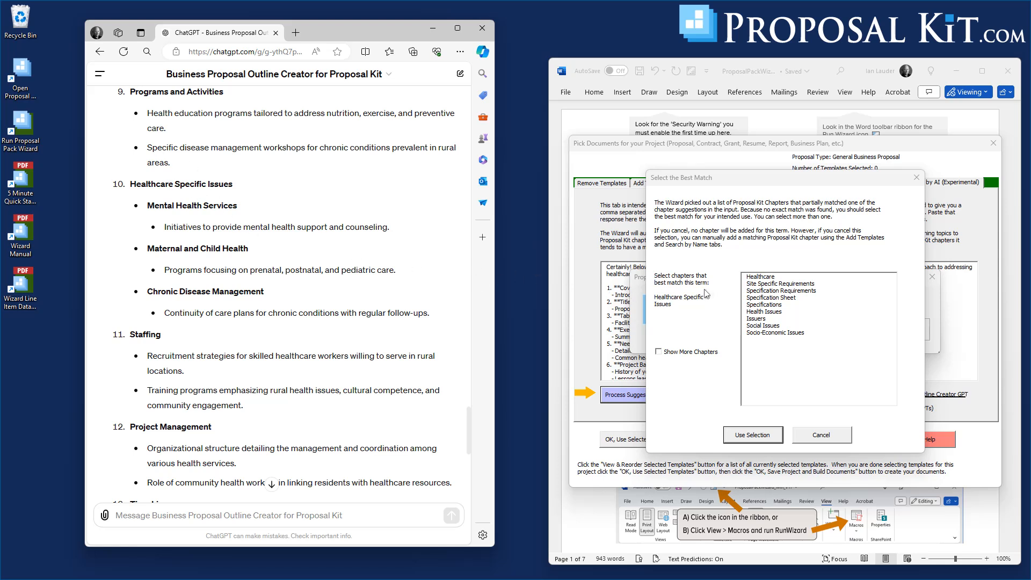
left_click(760, 277)
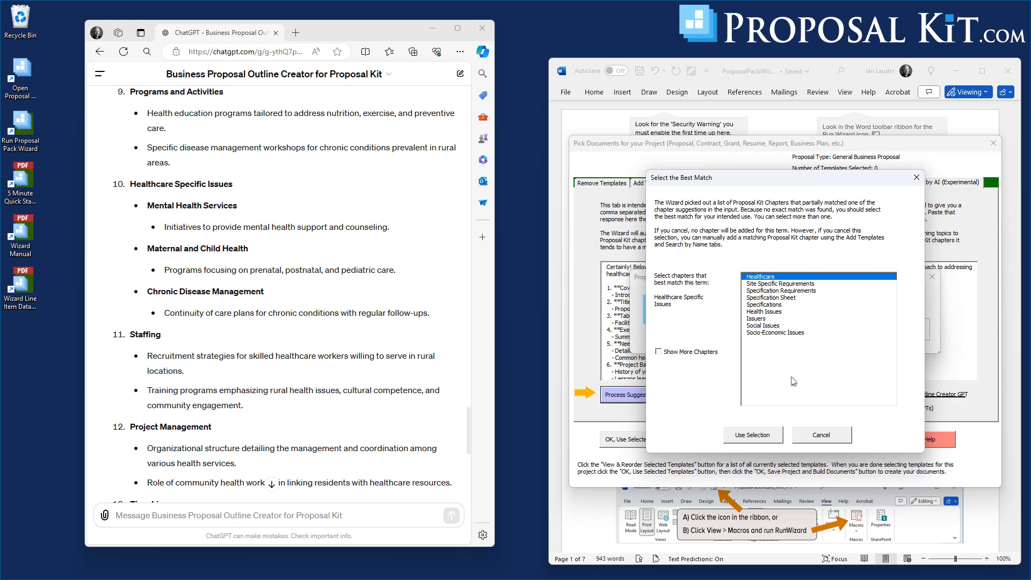
left_click(751, 438)
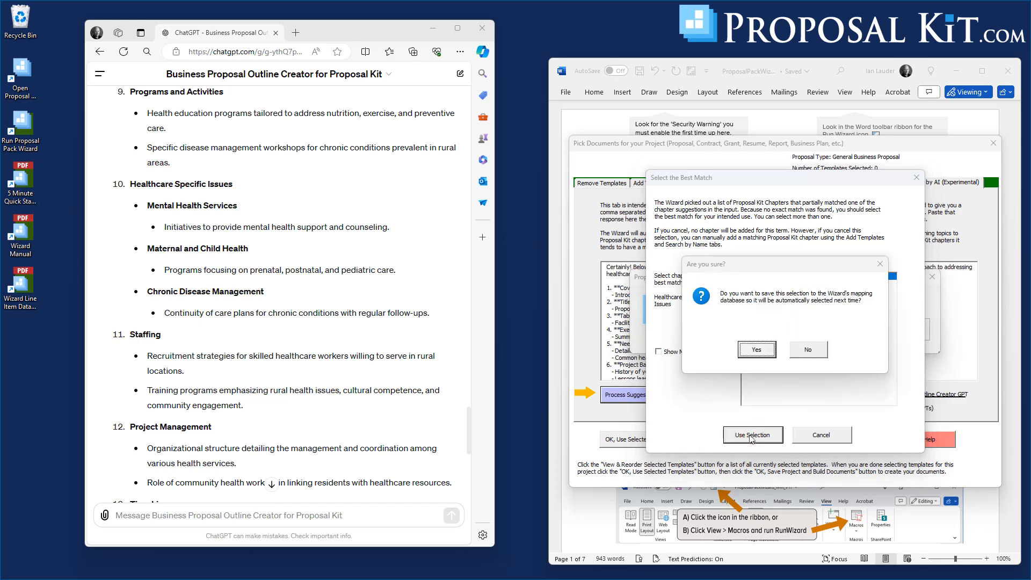
left_click(809, 351)
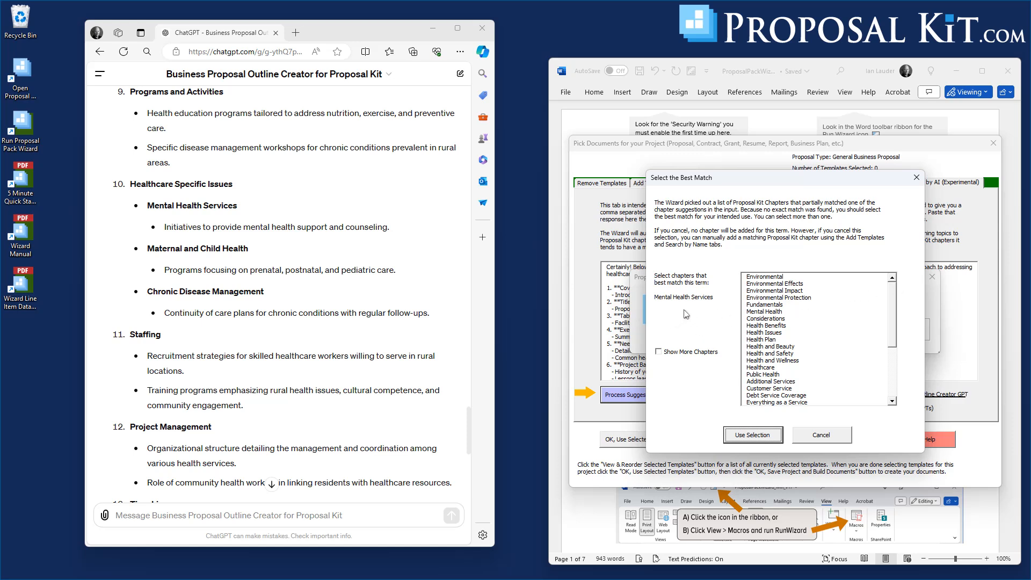
Map Mental Health Services to Mental Health and Maternal and Child Health to Public Health, declining to save either mapping.
left_click(760, 313)
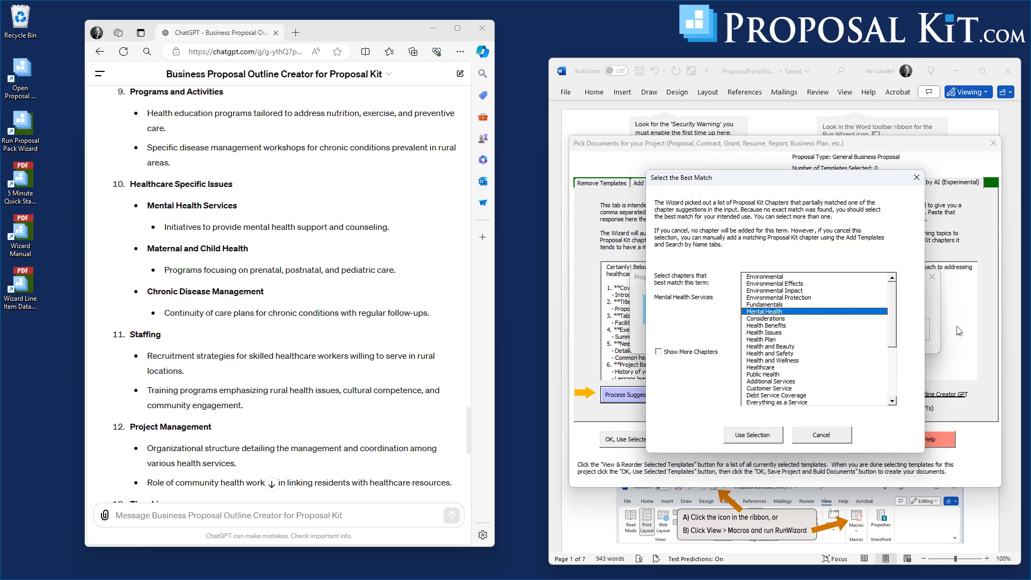
mouse_move(892, 320)
left_mouse_down()
mouse_move(896, 368)
mouse_move(904, 310)
left_mouse_up()
left_click(752, 435)
left_click(794, 355)
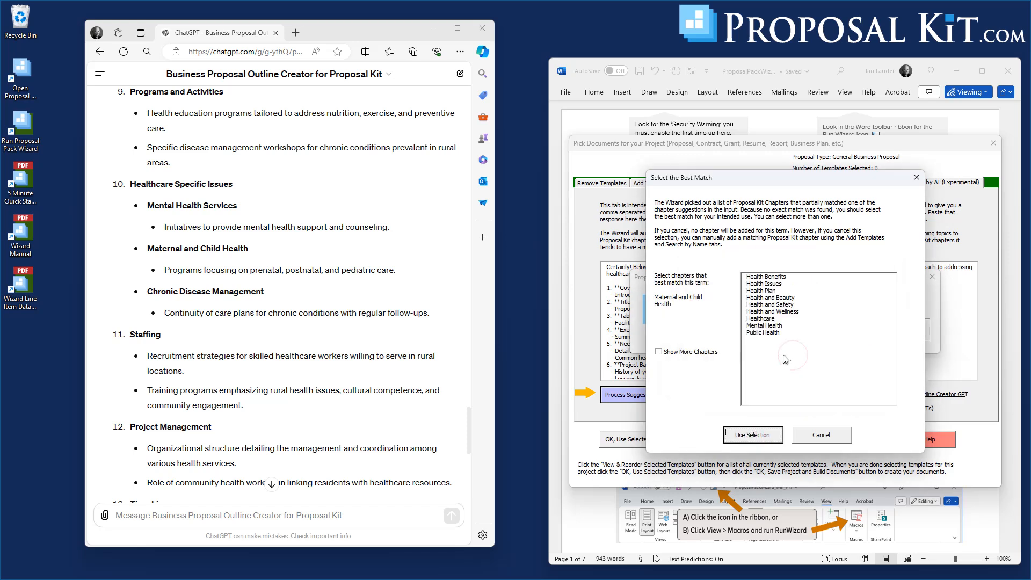
left_click(756, 333)
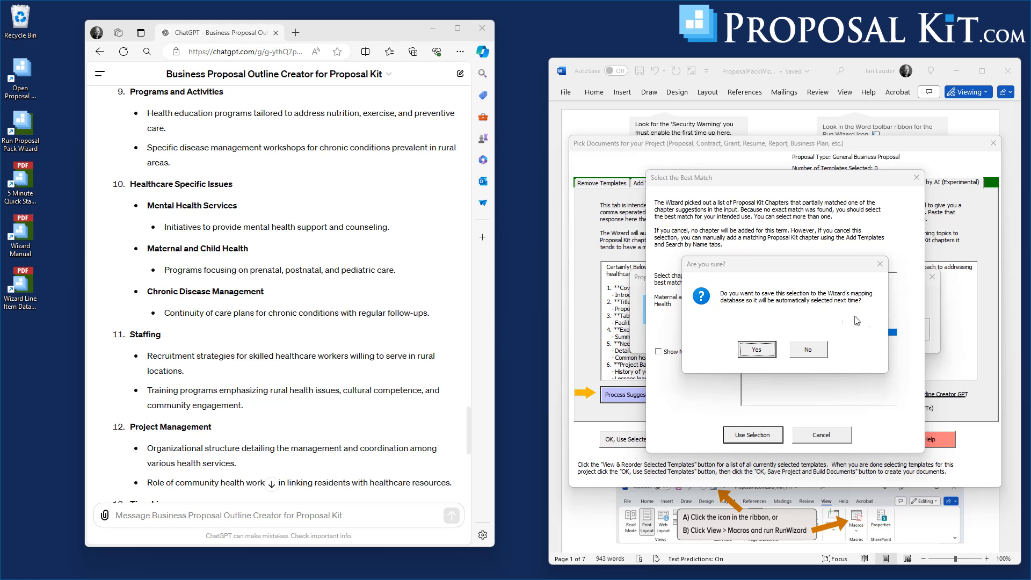
left_click(816, 349)
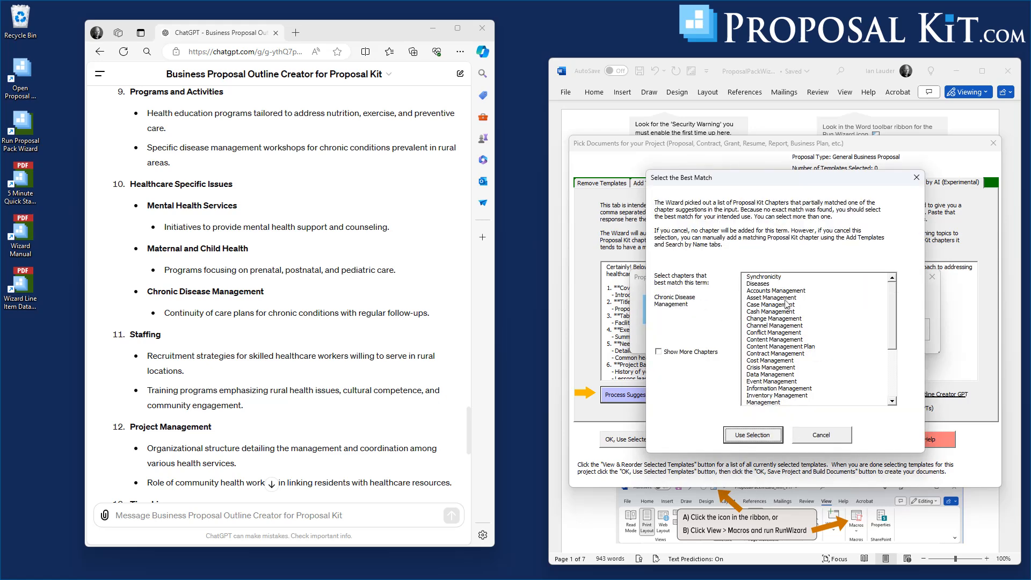
Map Chronic Disease Management to the Diseases chapter without saving the mapping.
left_click(761, 284)
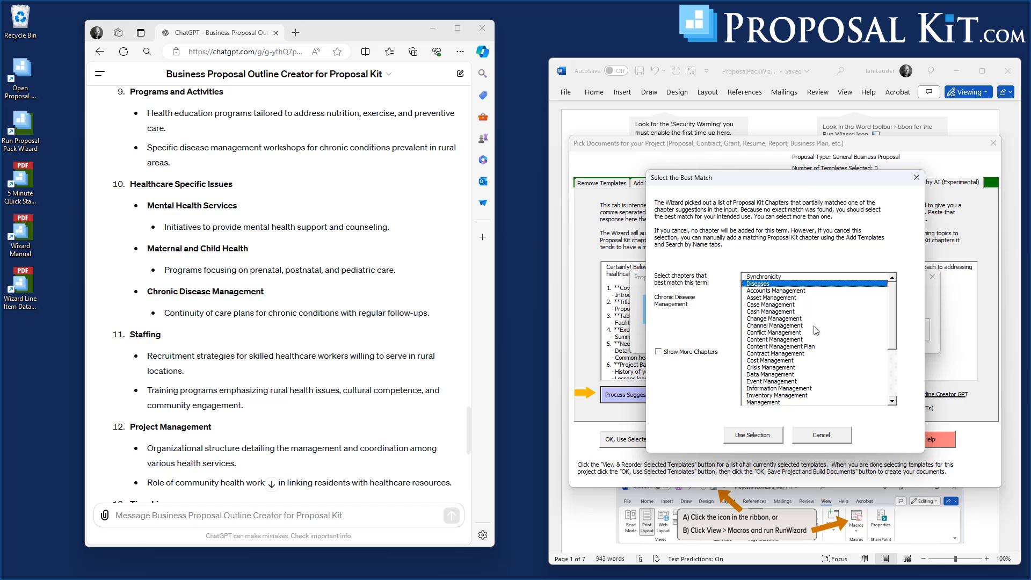
mouse_move(890, 308)
left_mouse_down()
mouse_move(898, 389)
mouse_move(907, 303)
left_mouse_up()
left_click(754, 435)
left_click(795, 350)
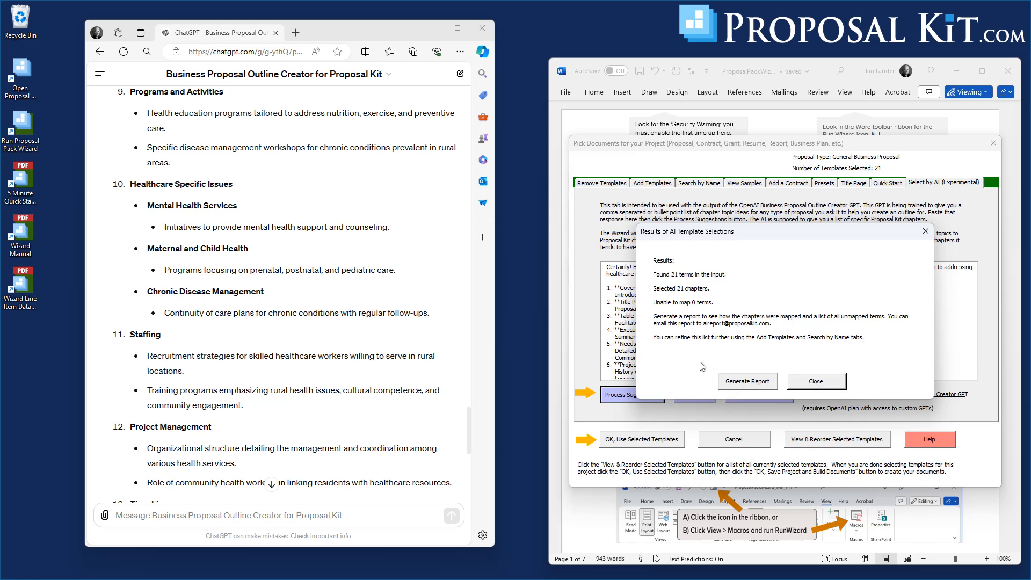
Generate the chapter mapping report and review how each outline term was mapped.
left_click(749, 383)
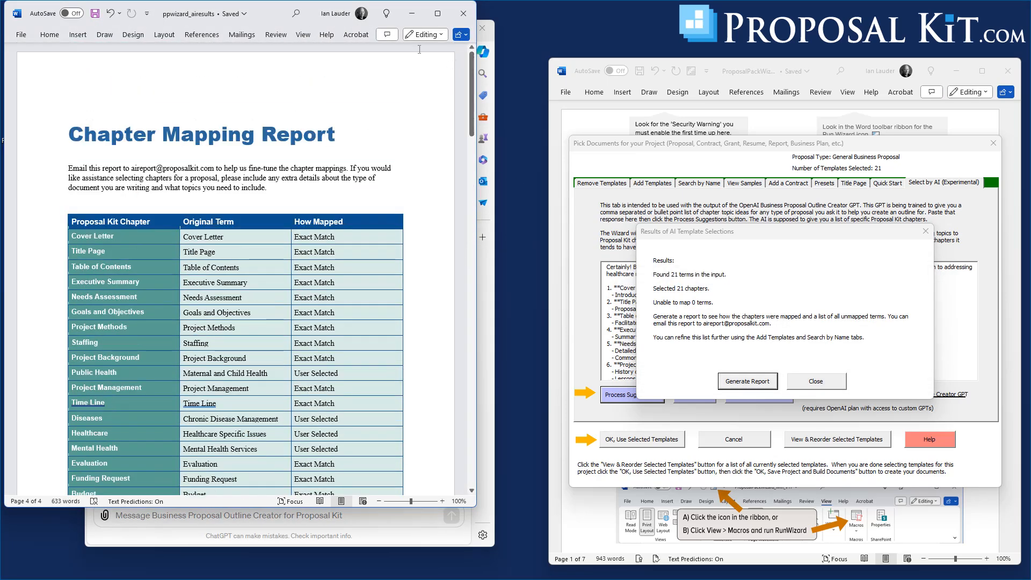
left_click_drag(252, 12, 778, 35)
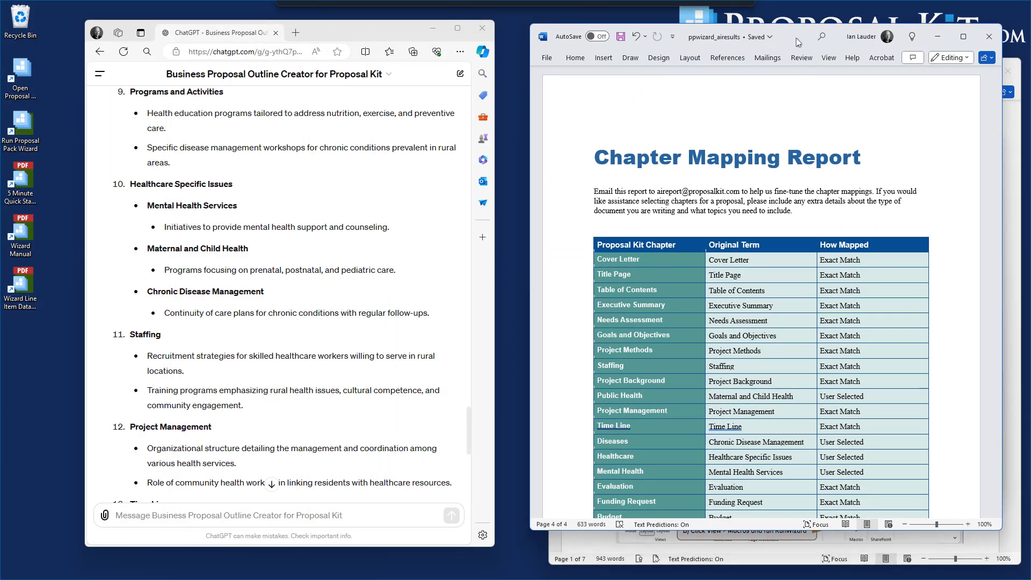
scroll(780, 220, "down", 3)
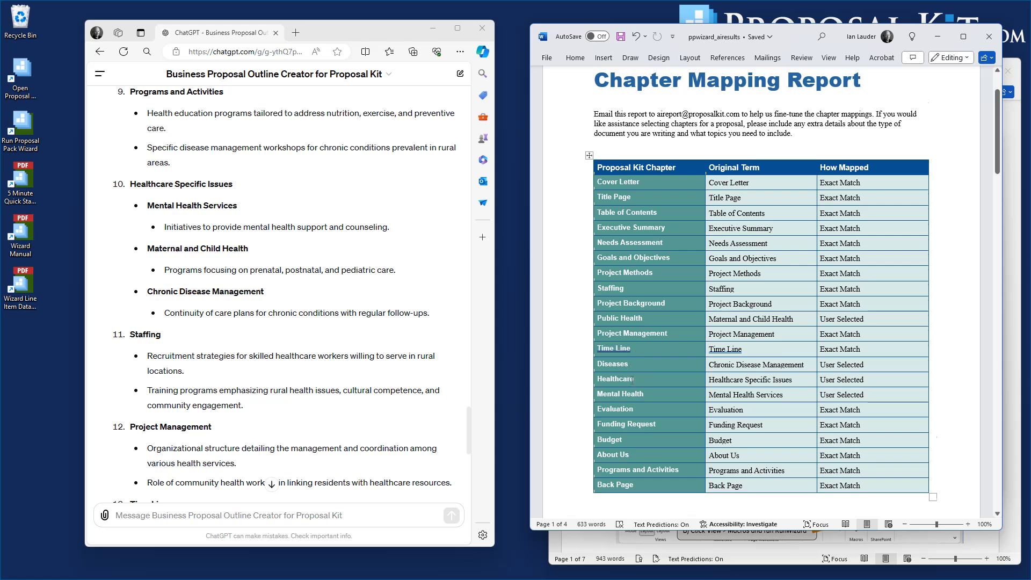
scroll(629, 378, "down", 3)
scroll(632, 381, "up", 2)
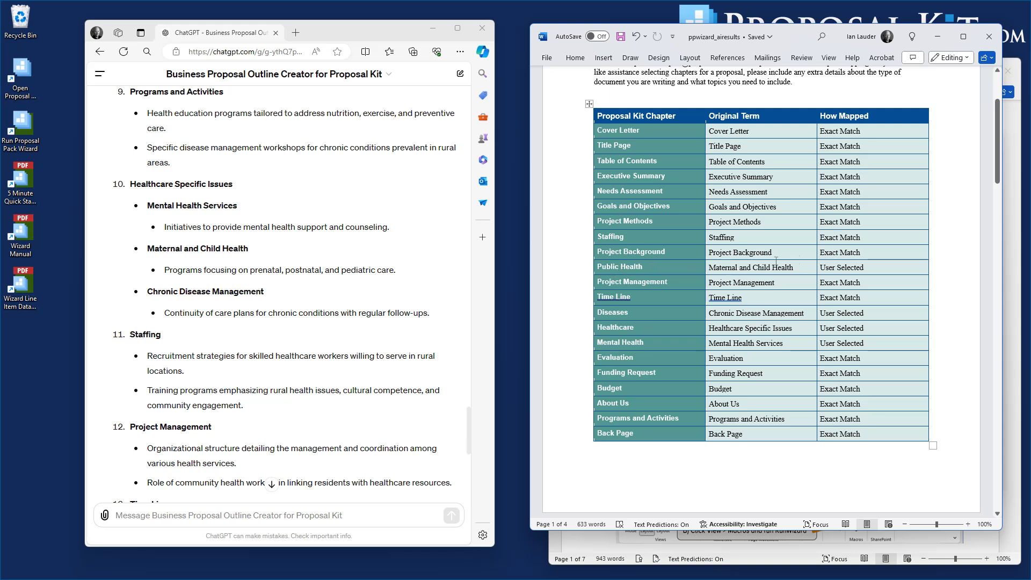
scroll(846, 354, "down", 5)
scroll(851, 358, "up", 4)
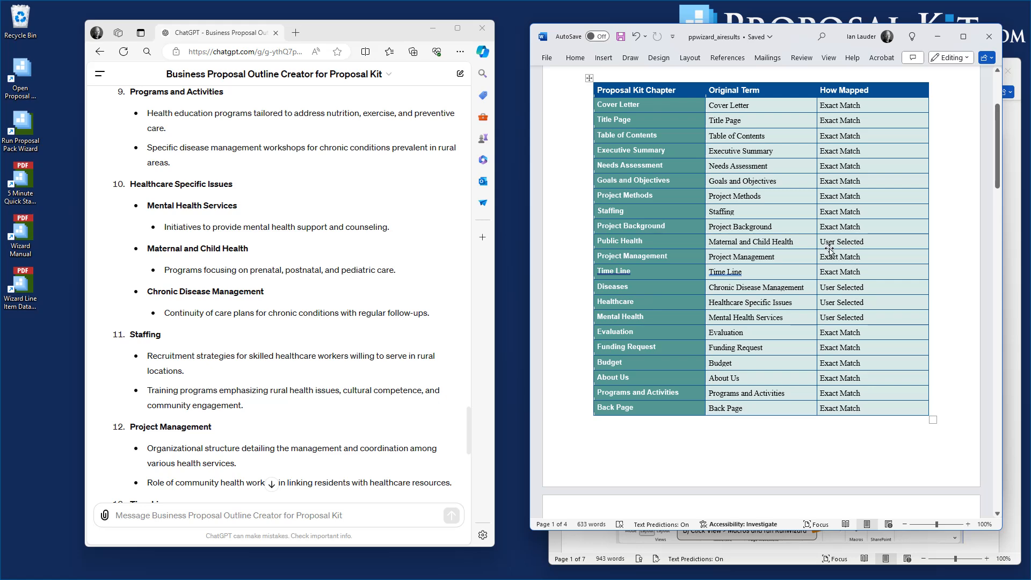
Scroll through the chapter mapping report and original outline input, then close the report.
scroll(900, 290, "down", 5)
scroll(926, 304, "down", 3)
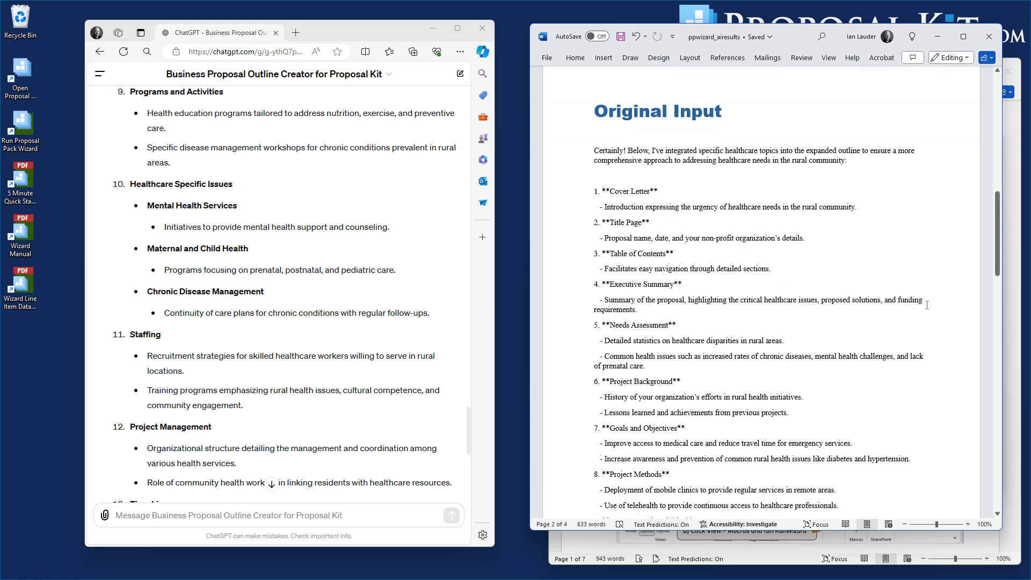
scroll(740, 192, "down", 10)
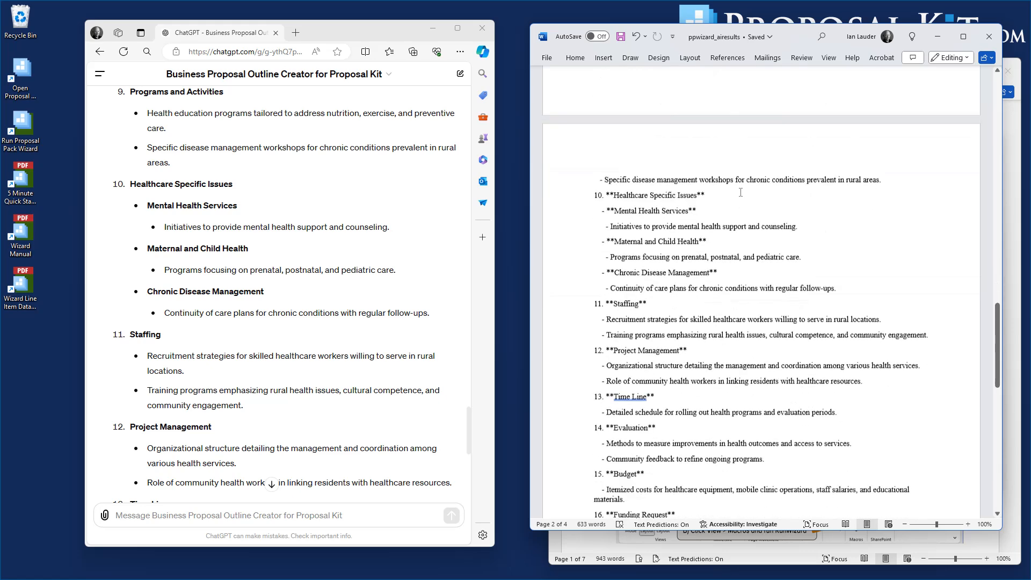
left_click_drag(999, 333, 1018, 81)
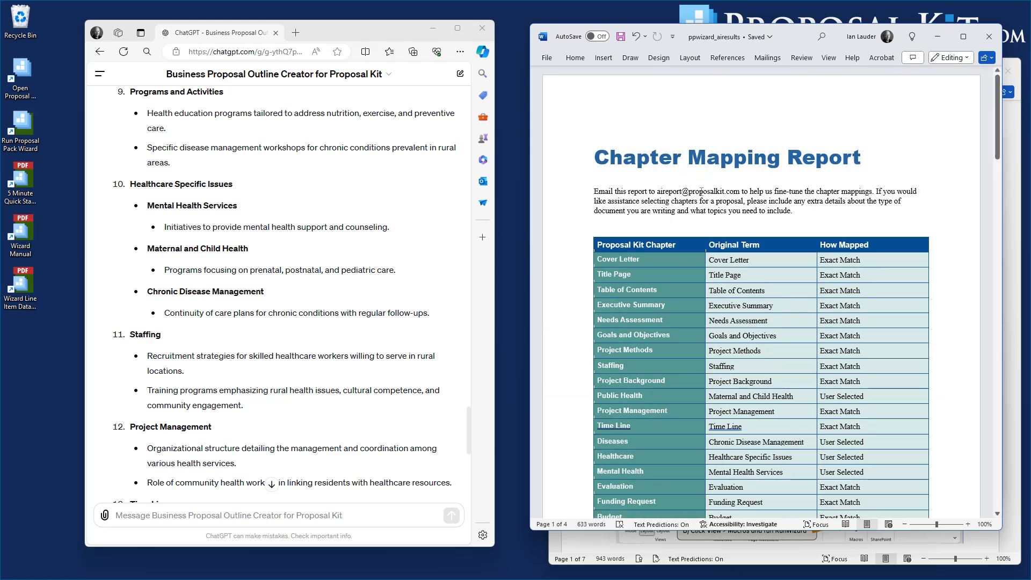
scroll(697, 265, "down", 3)
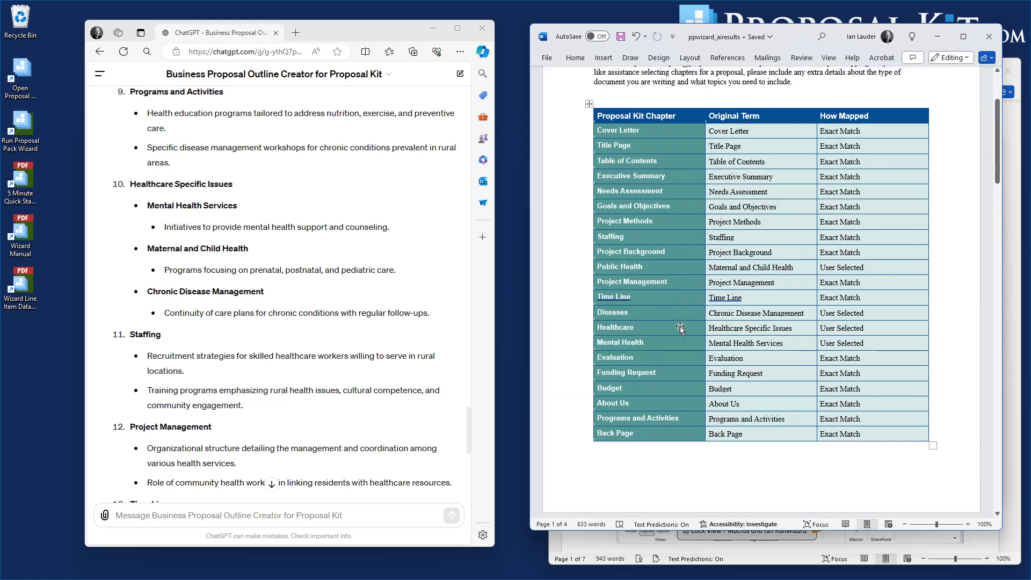
left_click_drag(1001, 162, 1001, 150)
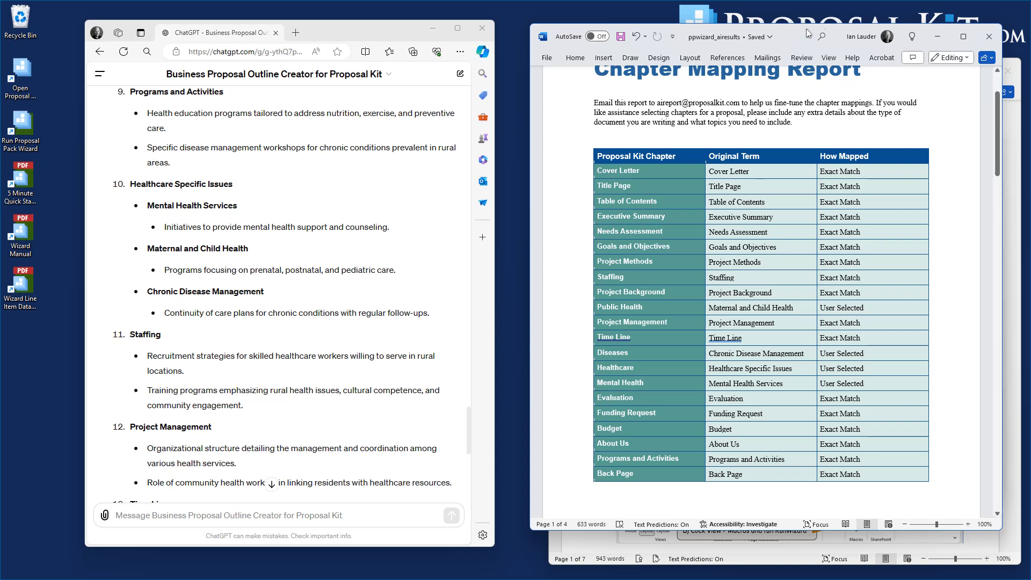
left_click(989, 36)
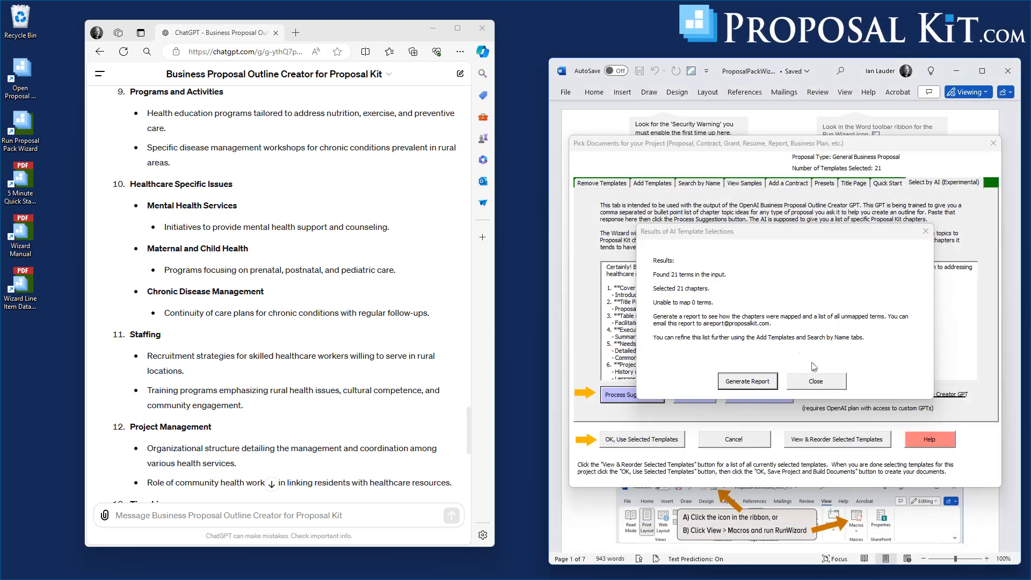
Close the AI results and review the ordered list of selected templates before accepting it.
left_click(806, 382)
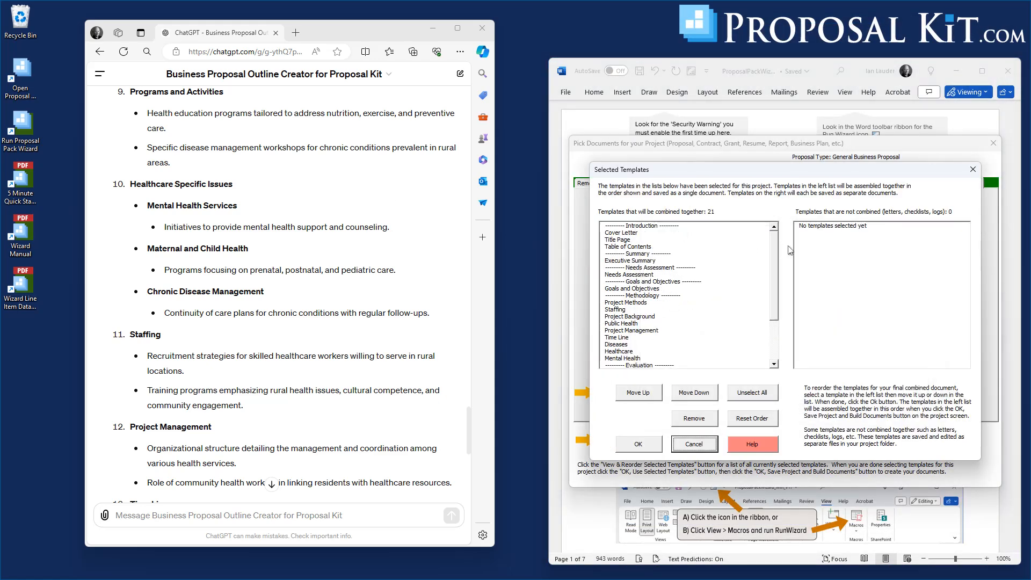
mouse_move(774, 254)
left_mouse_down()
mouse_move(780, 319)
mouse_move(785, 250)
left_mouse_up()
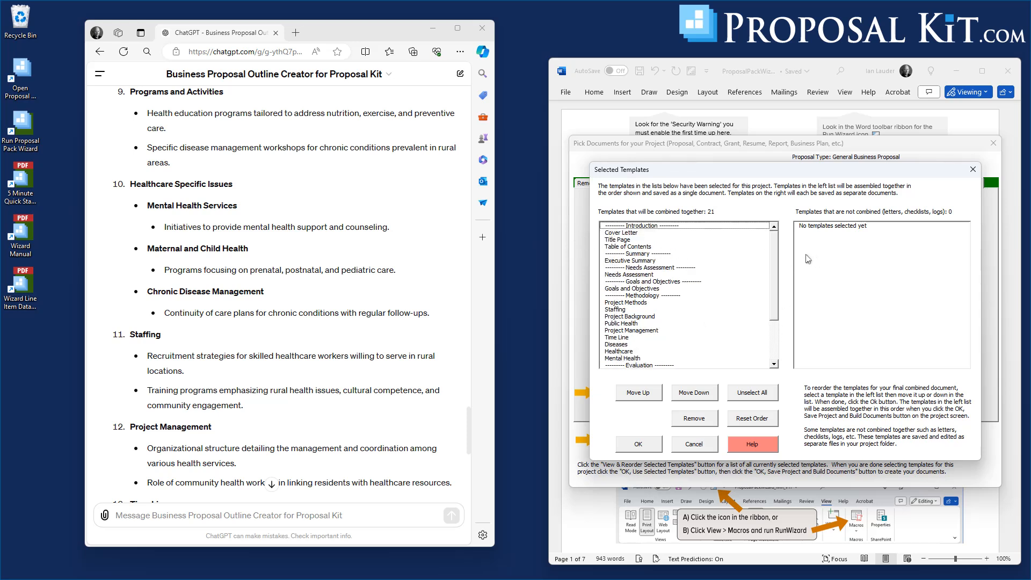
left_click_drag(777, 252, 782, 300)
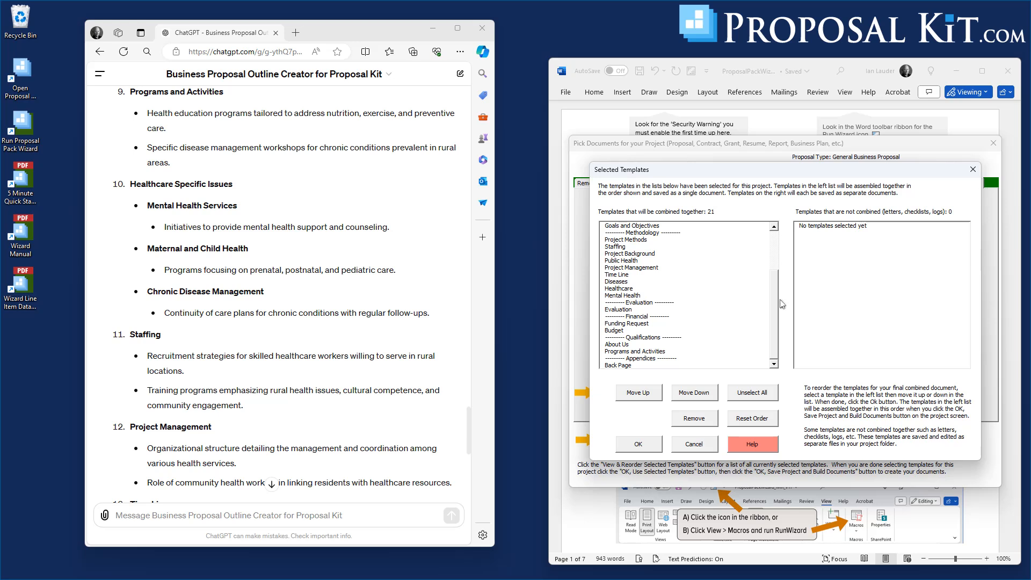
scroll(783, 295, "up", 3)
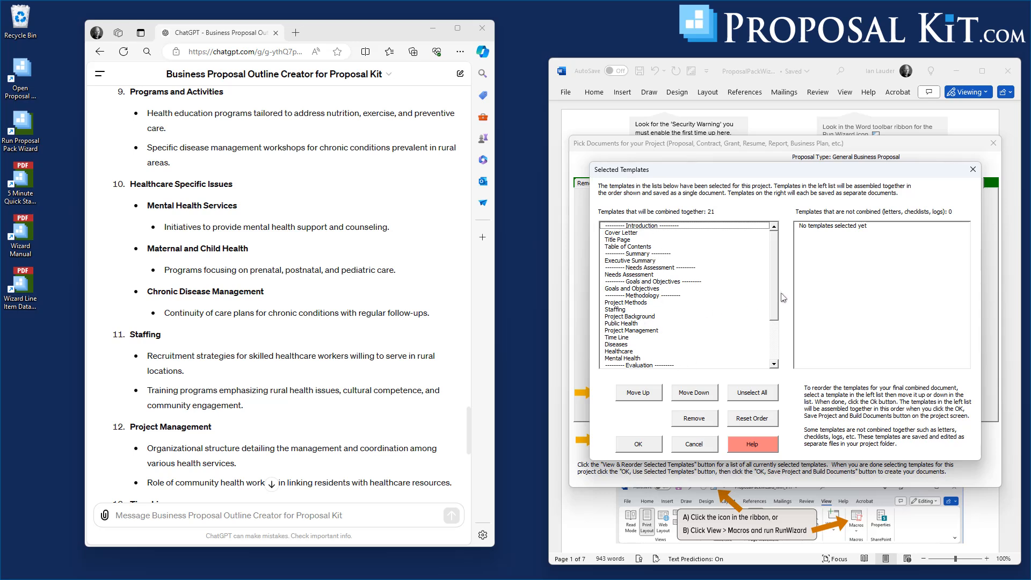
scroll(779, 266, "down", 3)
scroll(780, 262, "up", 3)
mouse_move(778, 257)
left_mouse_down()
mouse_move(795, 358)
mouse_move(783, 249)
left_mouse_up()
left_click(639, 445)
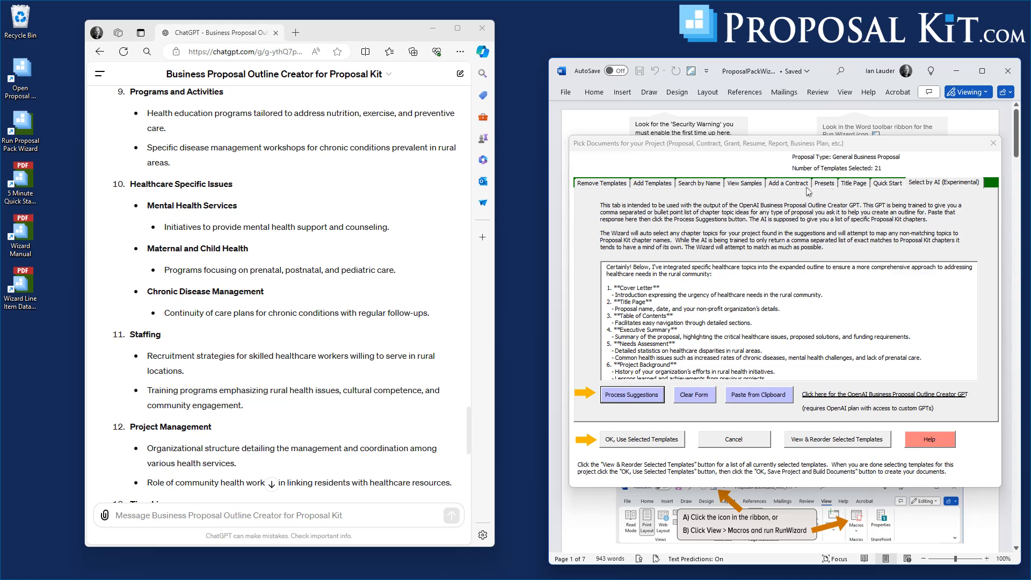
Browse the Non-Profits topic pages in Add Templates and add the Addictions template.
left_click(652, 183)
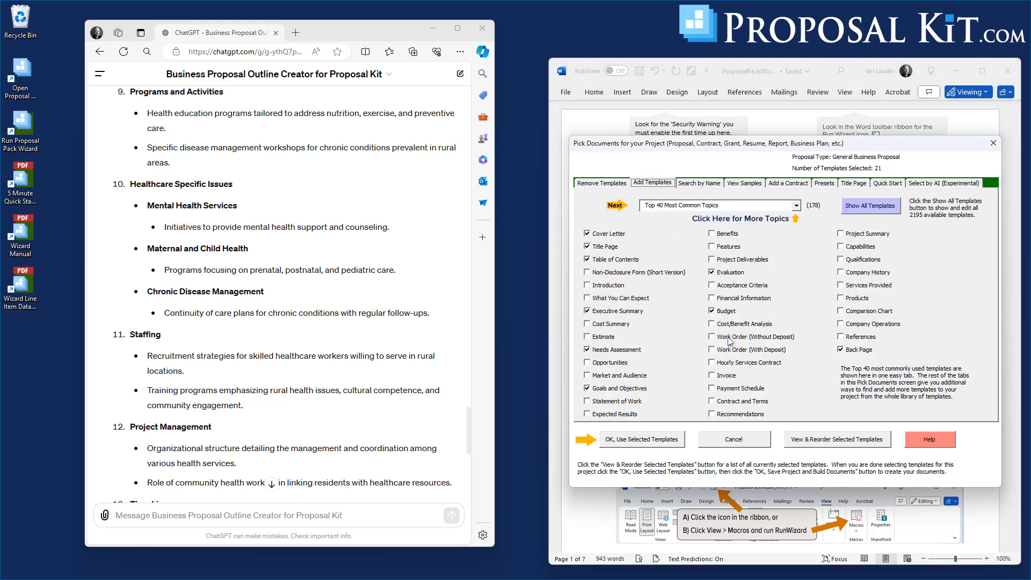
left_click(797, 205)
left_click_drag(797, 249, 798, 376)
left_click(695, 262)
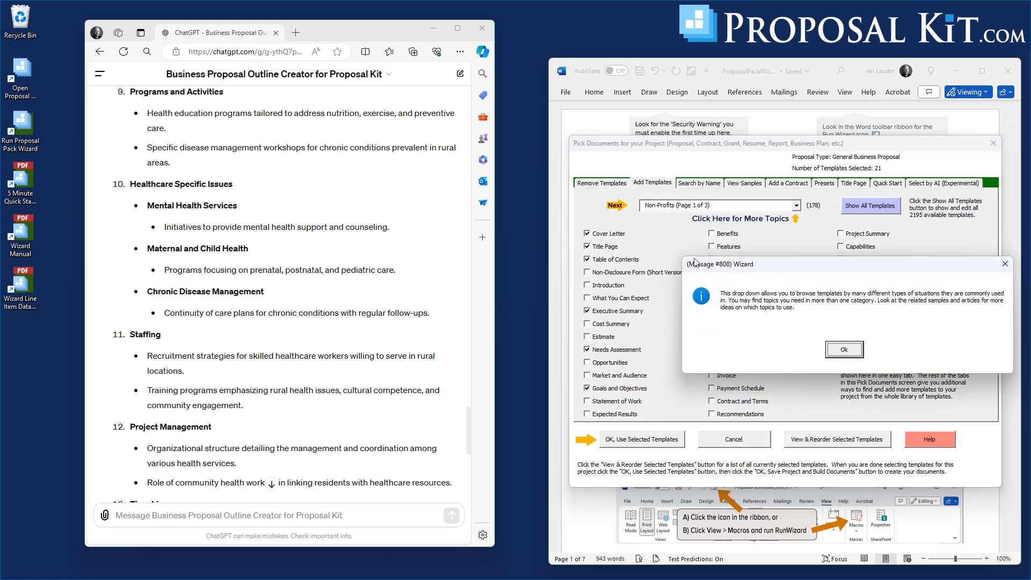
left_click(842, 350)
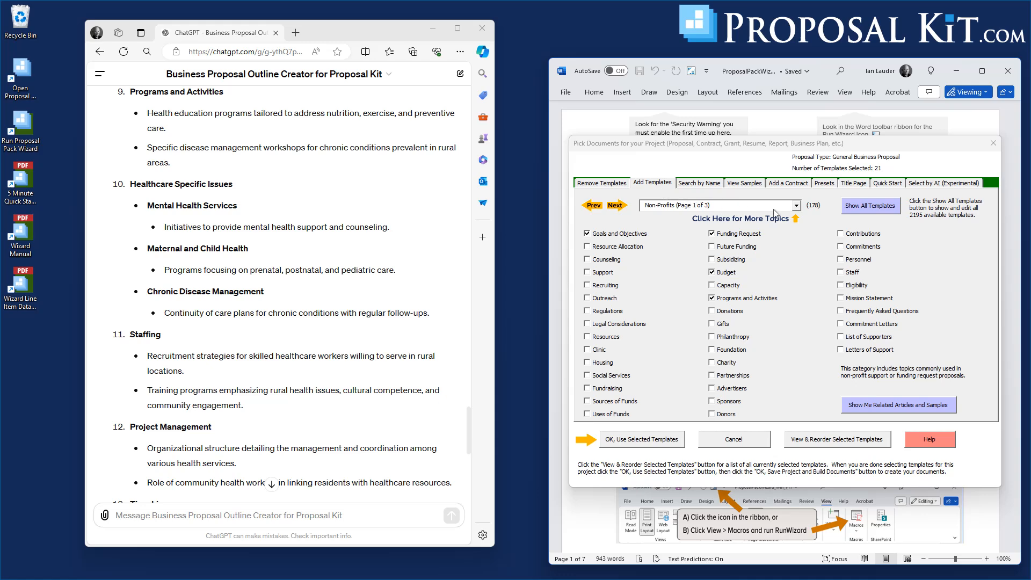
left_click(620, 206)
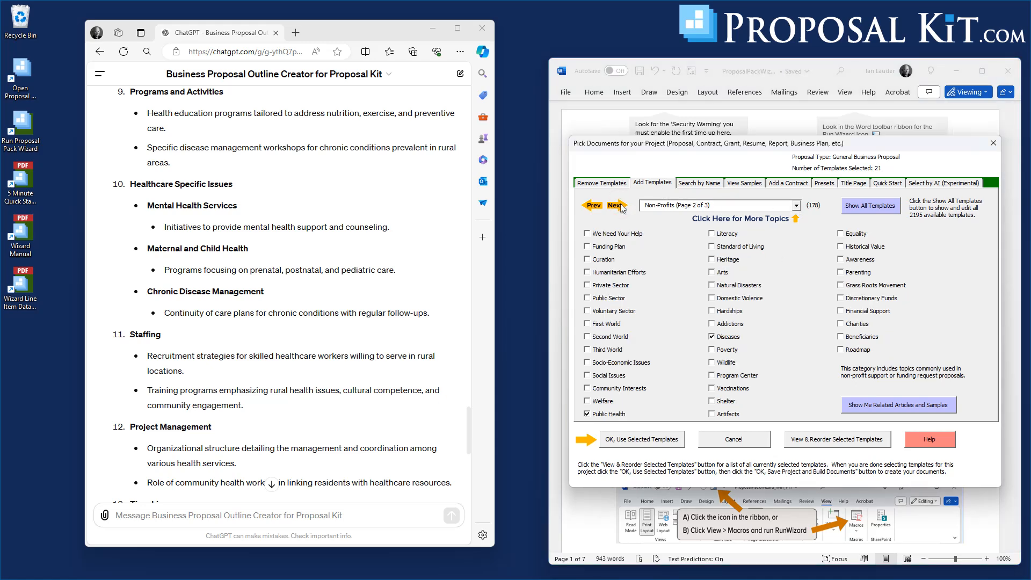
left_click(797, 206)
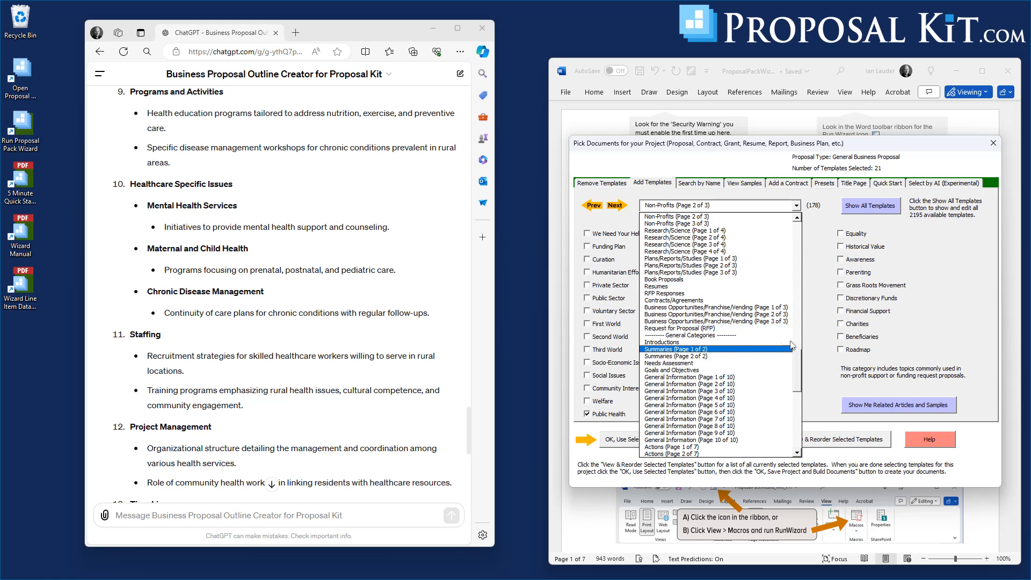
left_click(814, 329)
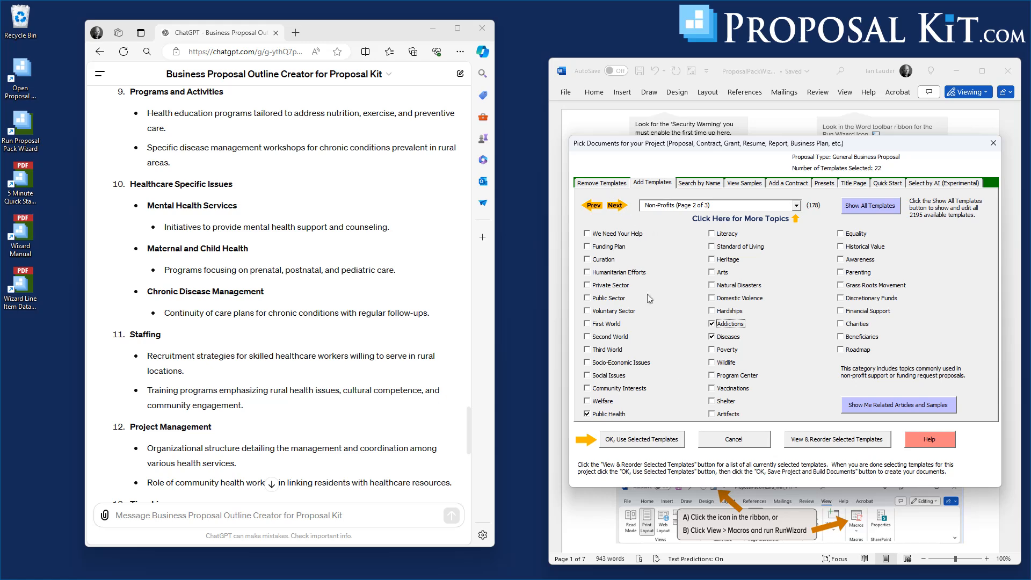
Use the selected templates, then save the project and build the documents.
left_click(641, 441)
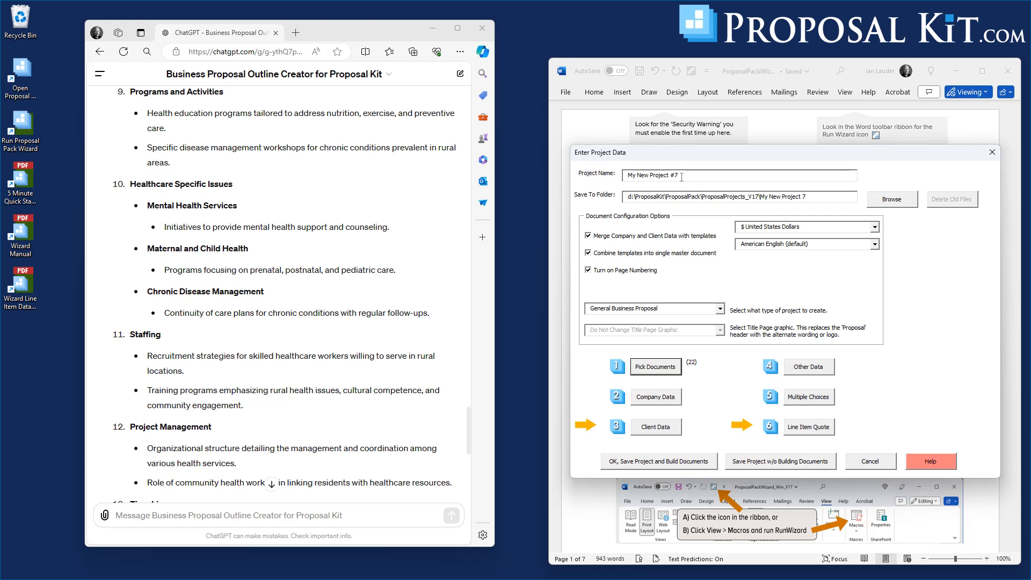
left_click(616, 239)
left_click(665, 463)
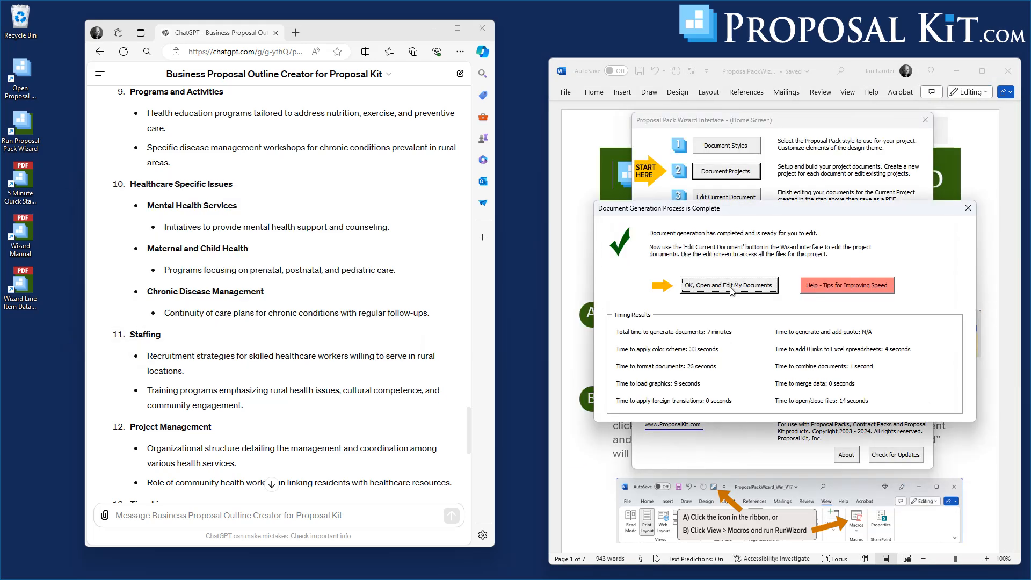
Open the combined project document and scroll through its chapters and table of contents, then close it.
left_click(735, 283)
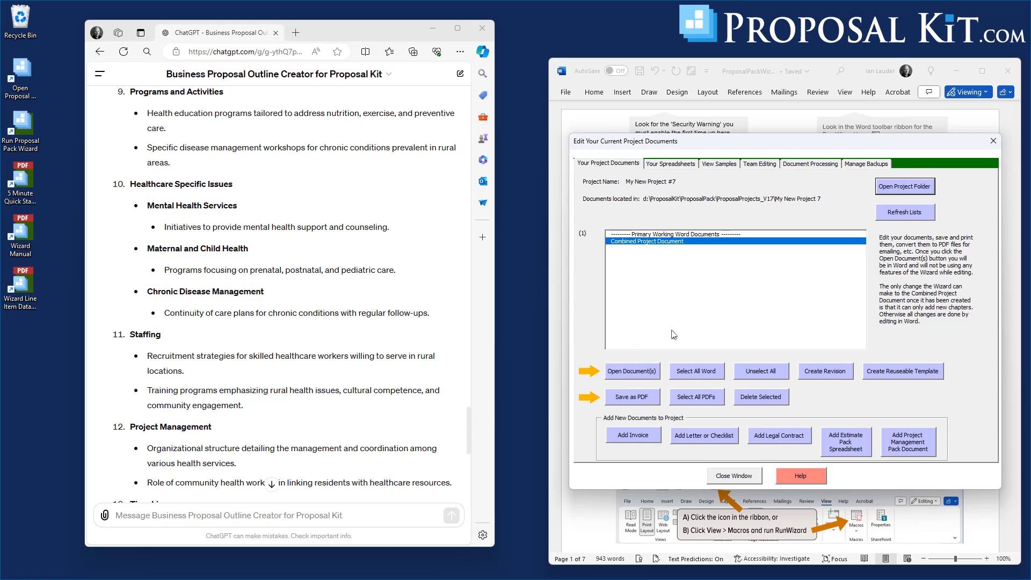
left_click(632, 371)
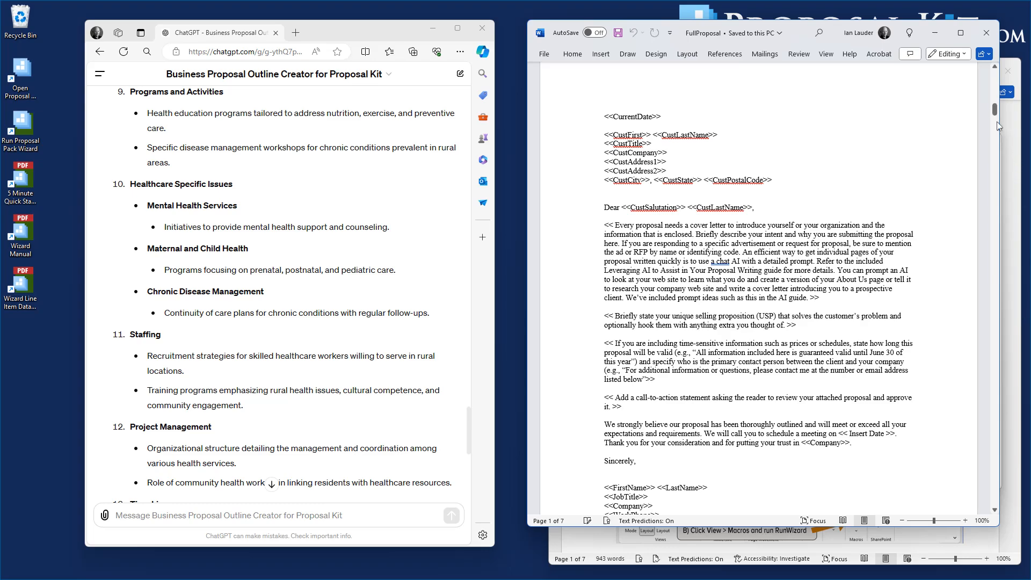
mouse_move(995, 110)
left_mouse_down()
mouse_move(990, 499)
mouse_move(1004, 432)
left_mouse_up()
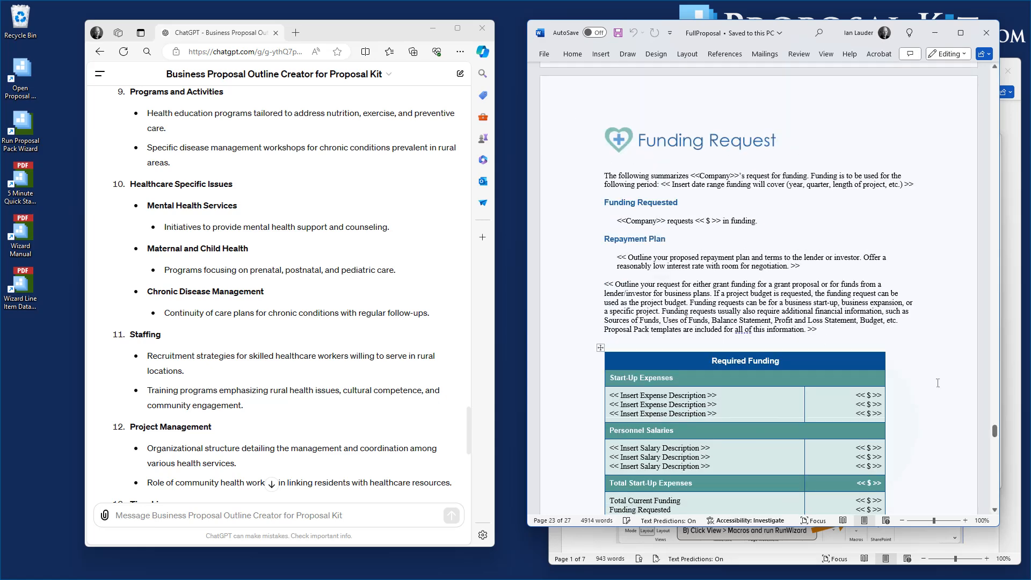
scroll(622, 399, "down", 5)
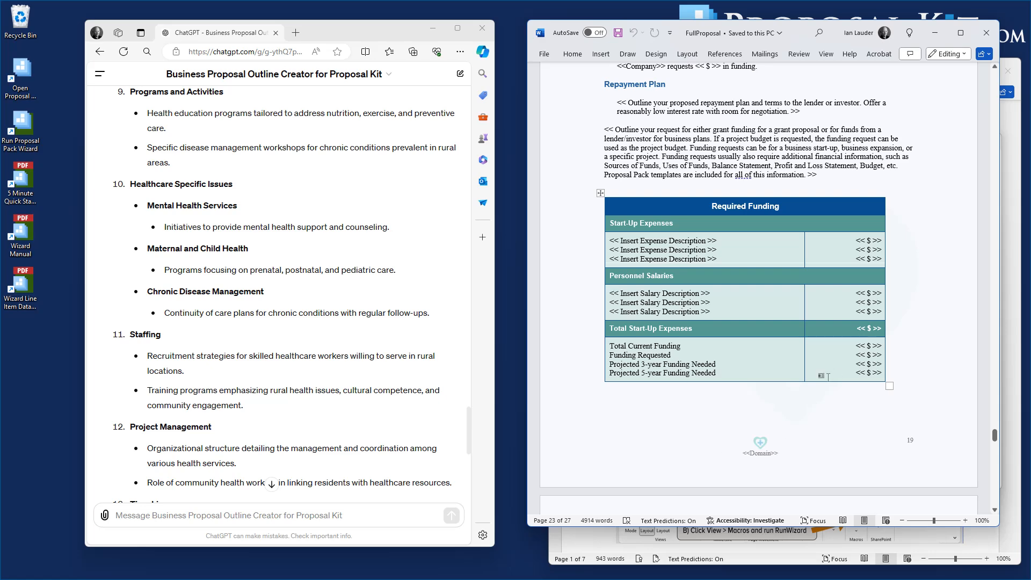
left_click_drag(994, 436, 1024, 147)
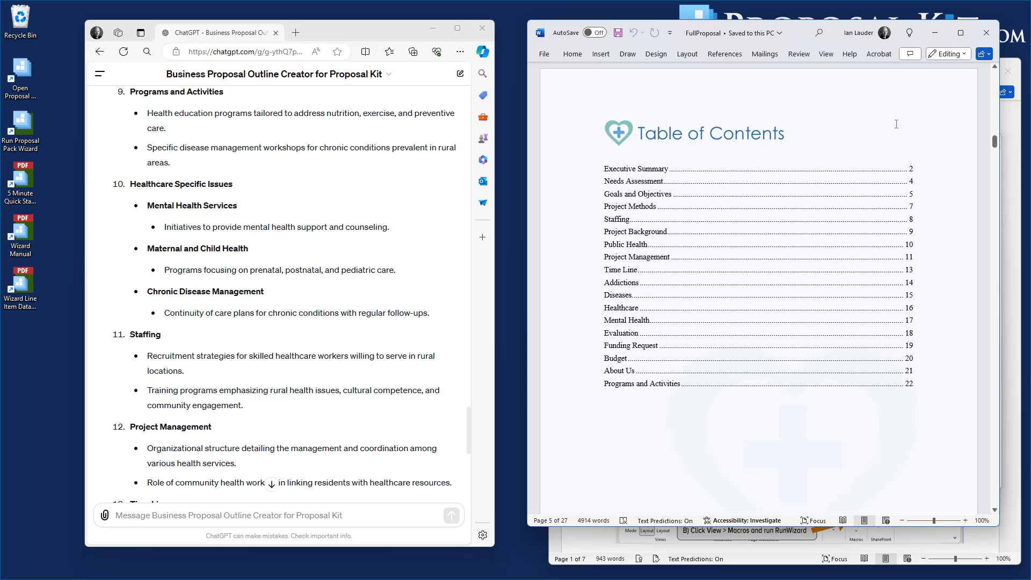
left_click(986, 35)
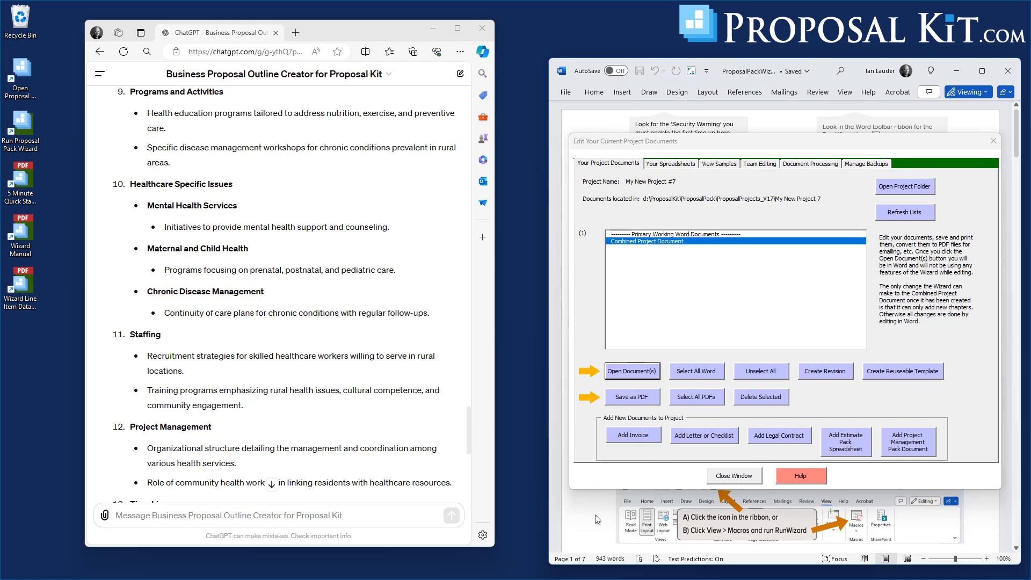
Close the project documents window and pick the Infrastructure #3 document style.
left_click(732, 476)
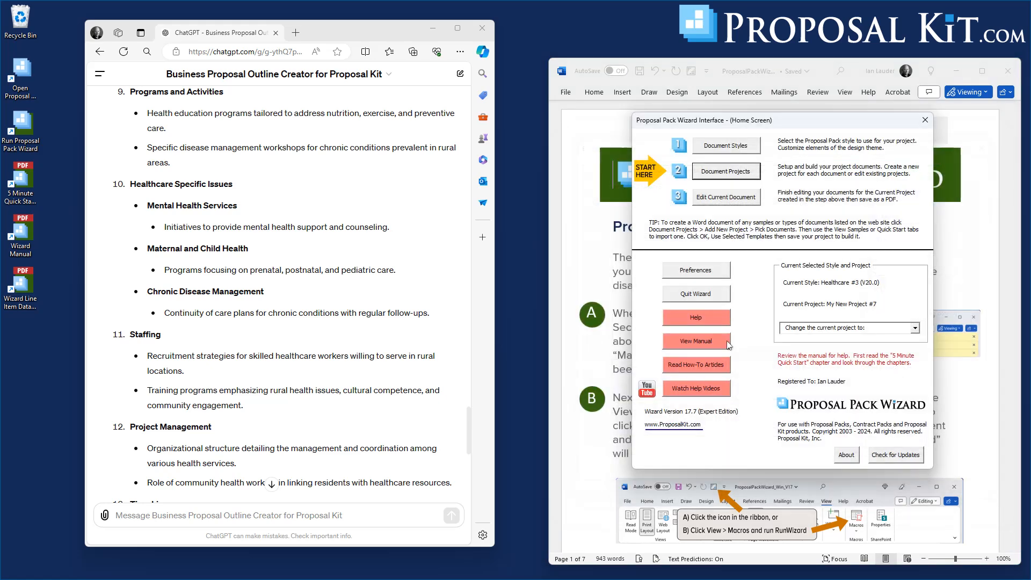
left_click(747, 147)
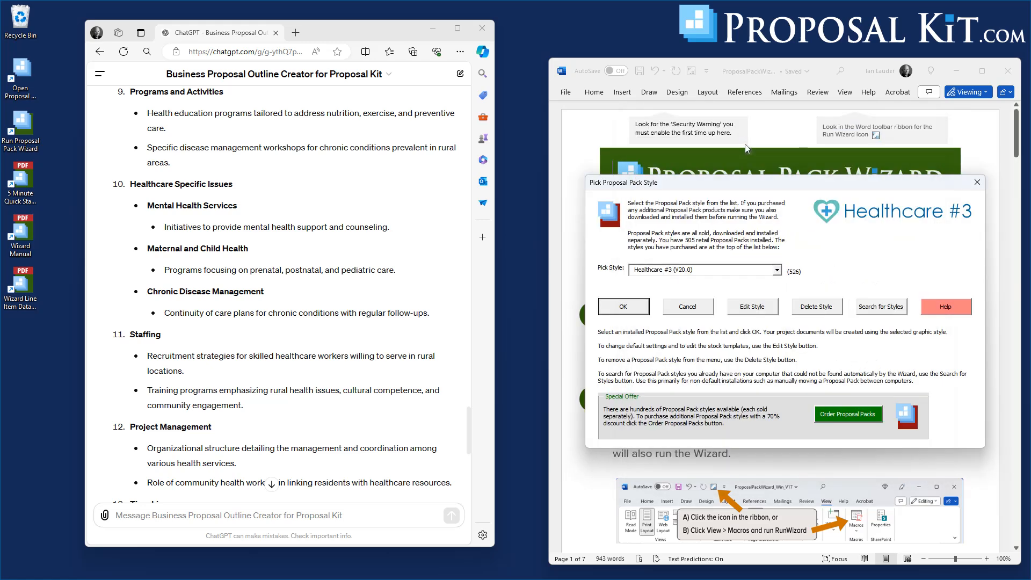
left_click(778, 270)
Ask ChatGPT: give me a list of chapters for an infrastructure project proposal to build a 4 lane bridge across a river, covering project management, budgets, equipment, scheduling.
type("give me a")
type(" list of chapters for an infrastructure project proposal to build a 4 lane bridge")
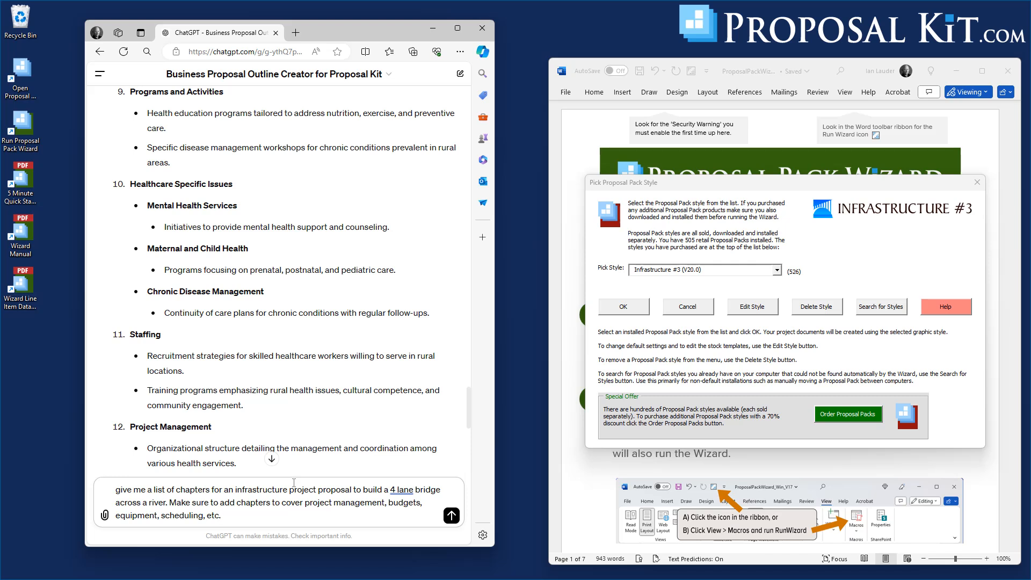
type(".")
key("shift+Return")
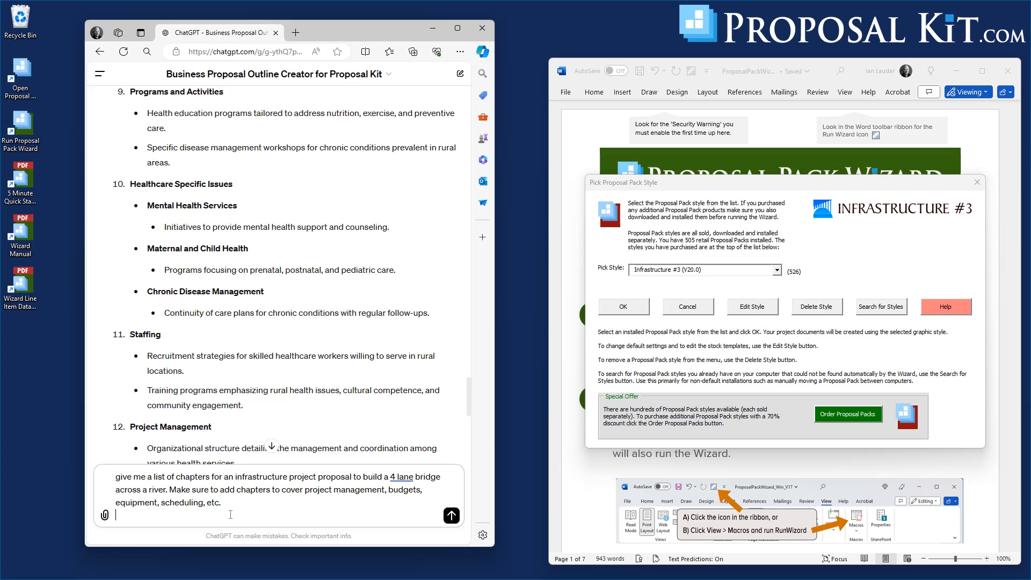
left_click(451, 519)
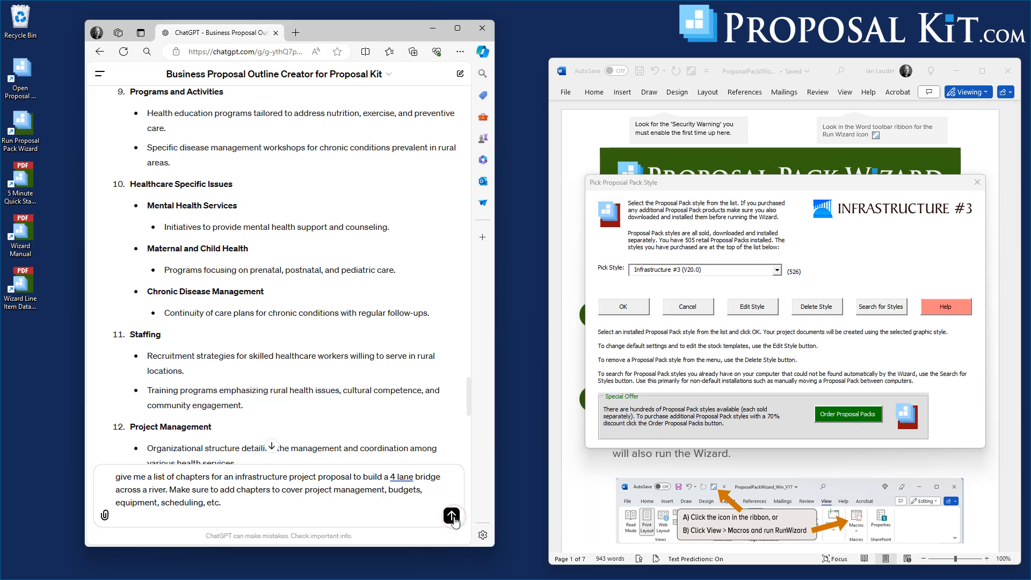
Confirm the Infrastructure #3 style and read through ChatGPT's bridge proposal chapter list.
left_click(637, 305)
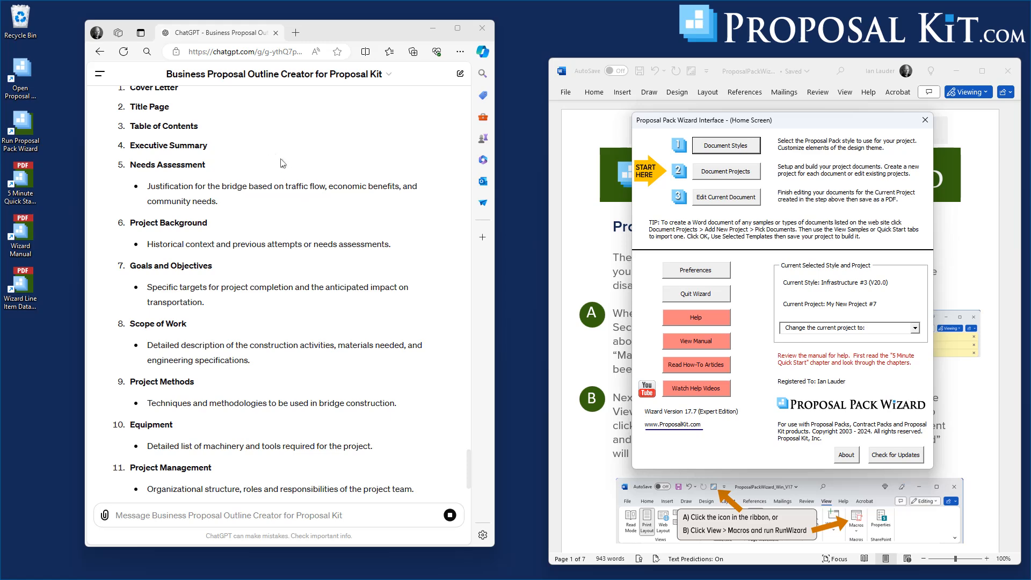
scroll(322, 175, "down", 4)
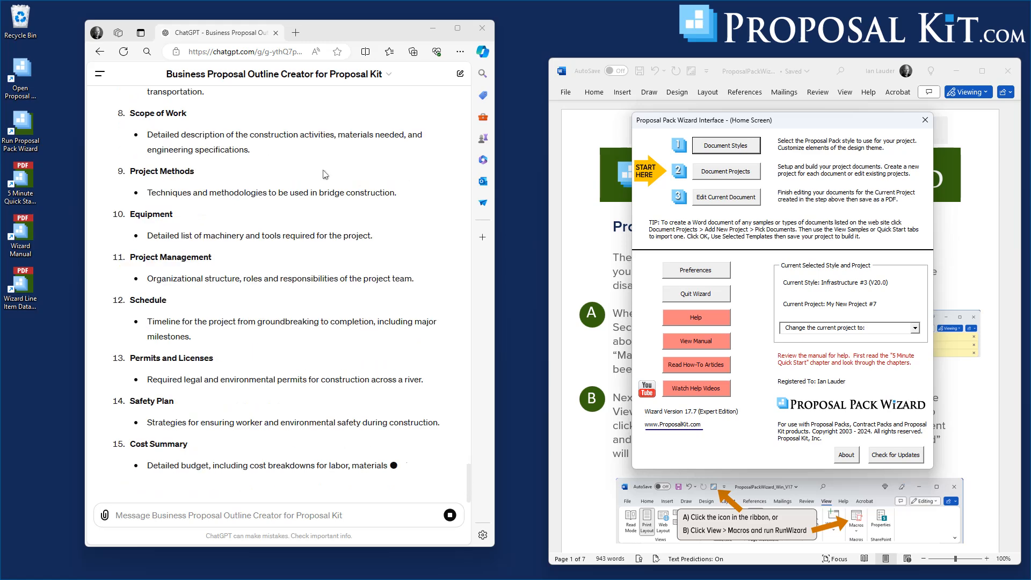
scroll(325, 175, "down", 1)
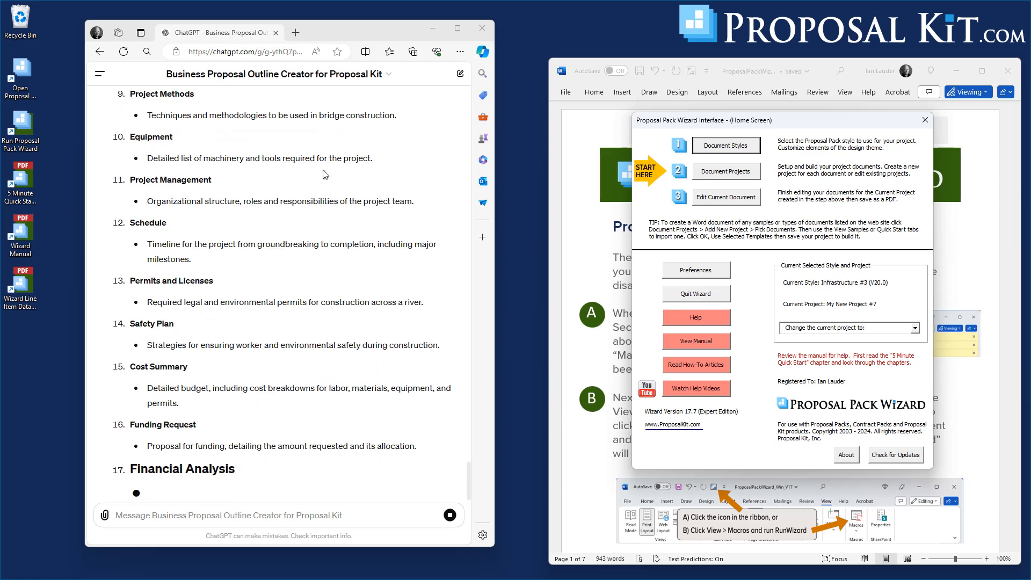
scroll(332, 190, "down", 2)
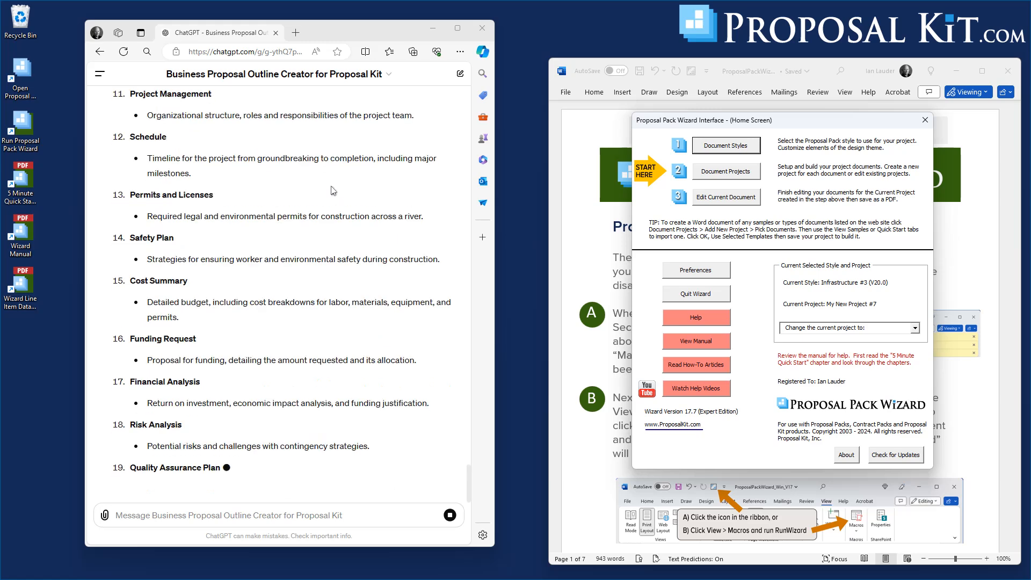
scroll(333, 190, "down", 3)
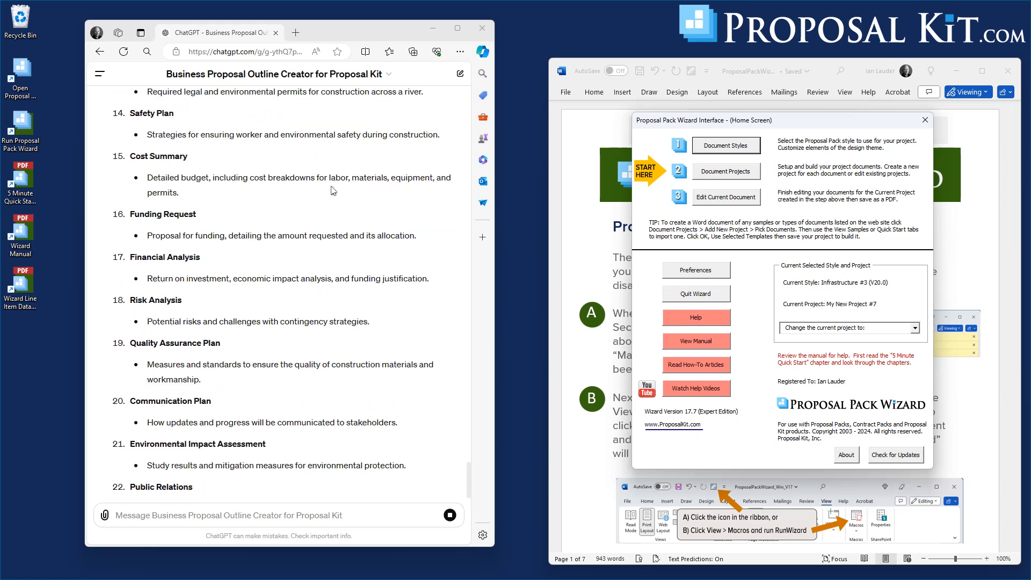
Start a new project from the wizard's Document Projects screen.
scroll(333, 190, "up", 1)
scroll(333, 190, "down", 3)
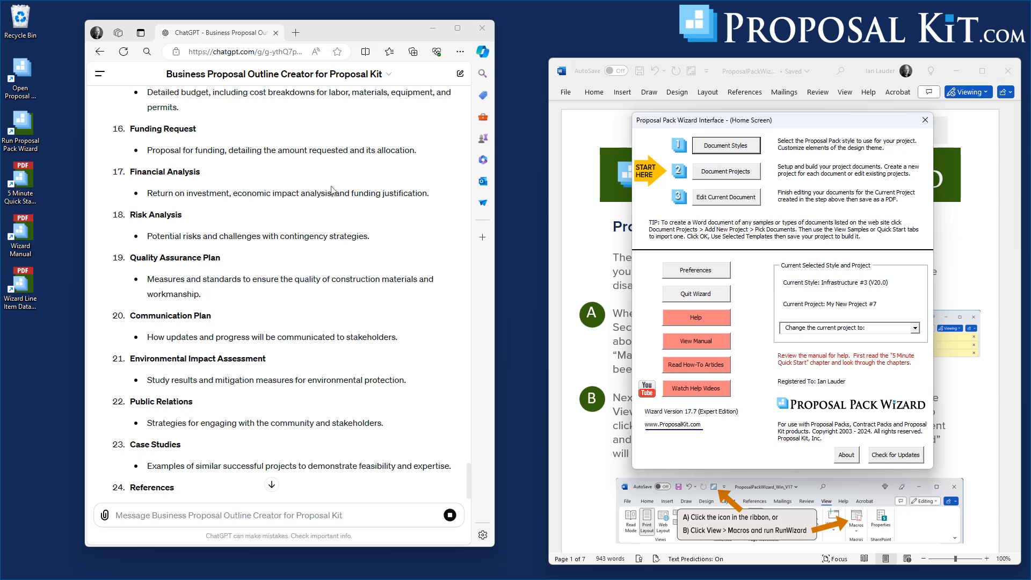
scroll(332, 190, "down", 2)
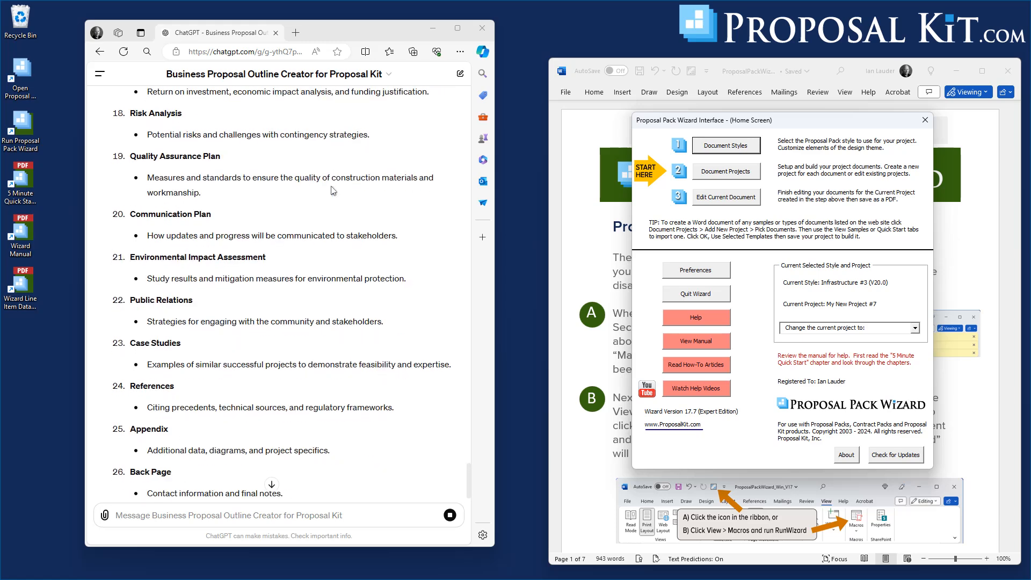
scroll(332, 190, "down", 1)
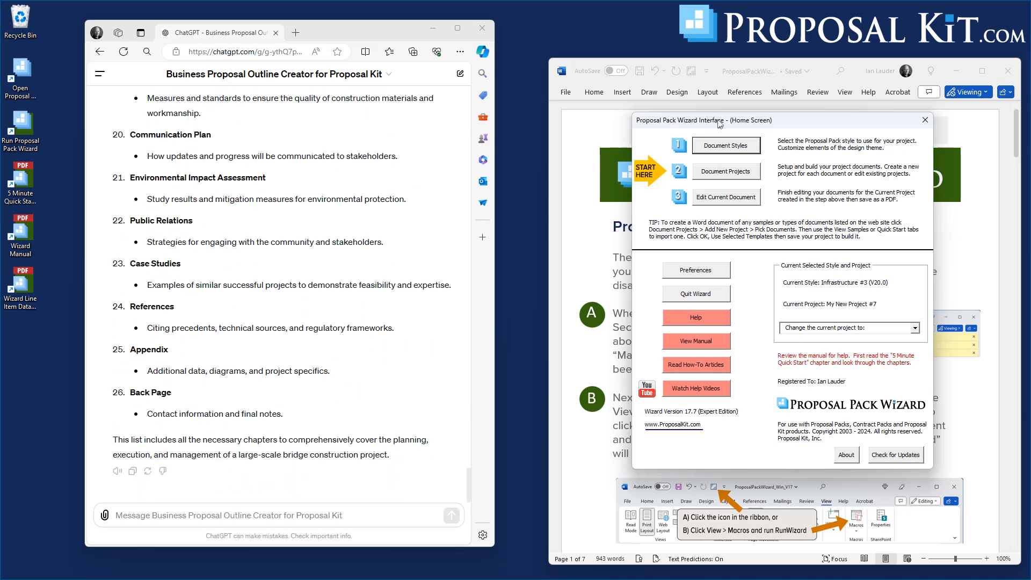
left_click(723, 177)
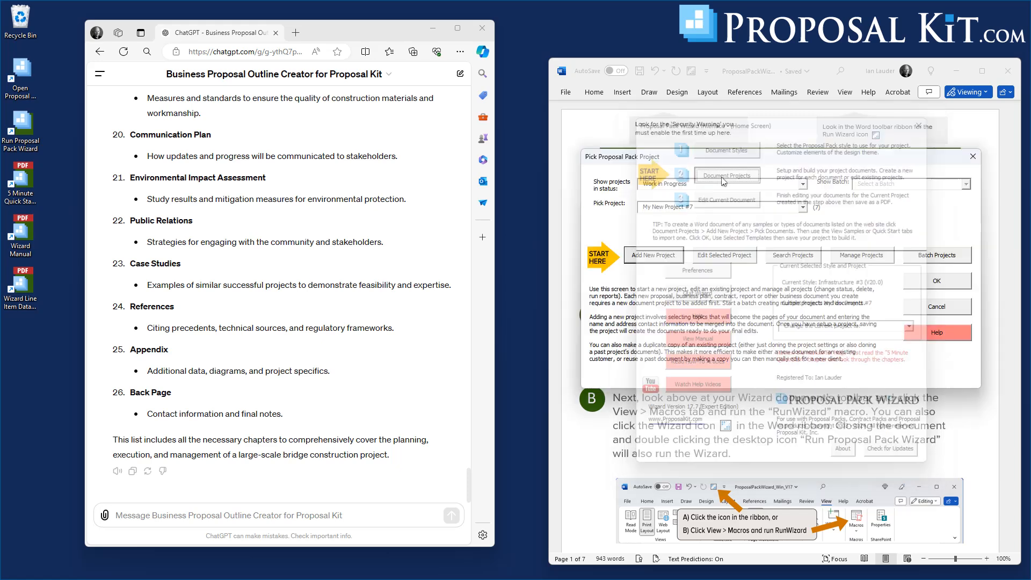
left_click(650, 256)
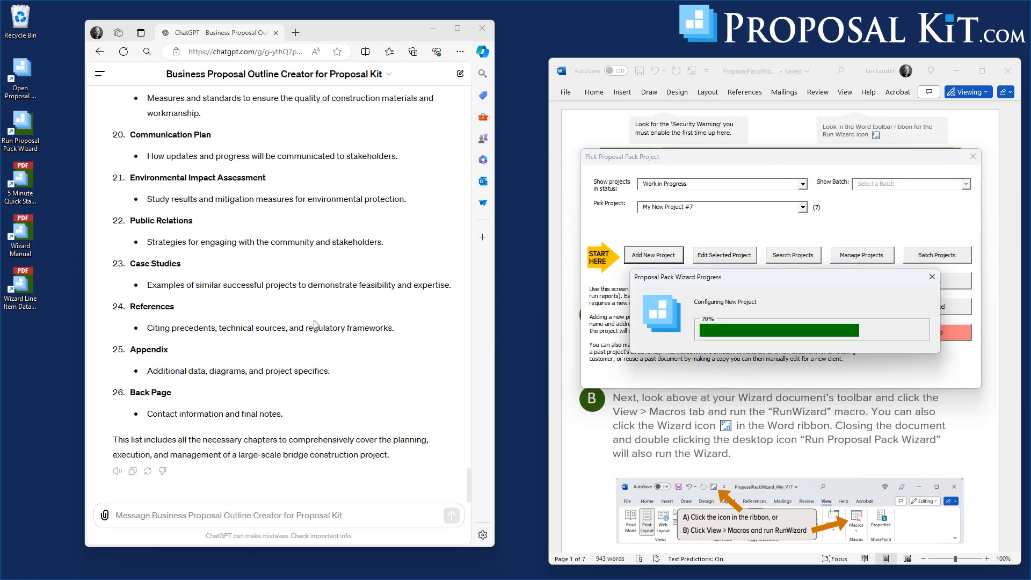
Review ChatGPT's bridge proposal chapter list from top to bottom.
scroll(344, 323, "up", 6)
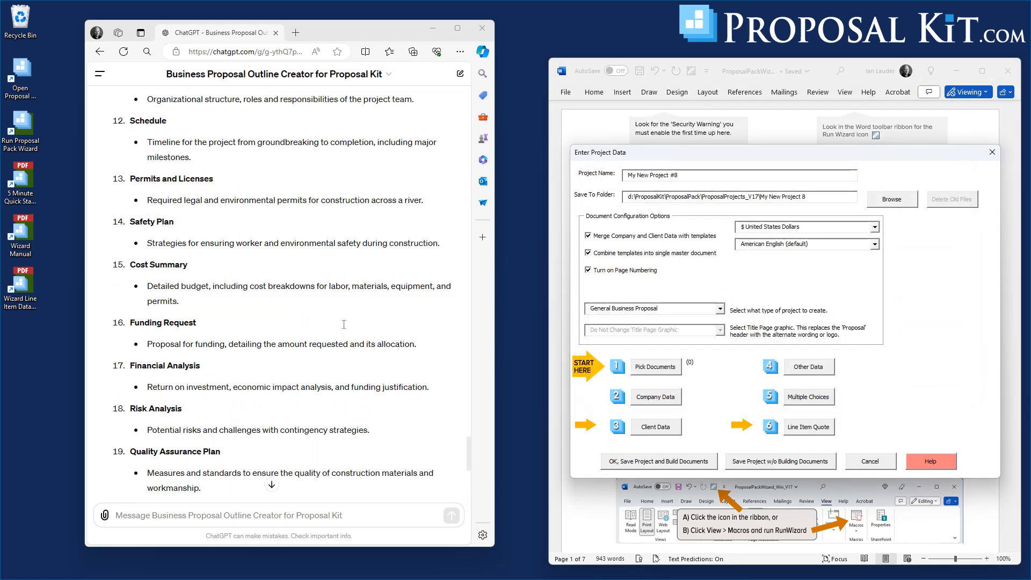
scroll(344, 324, "up", 3)
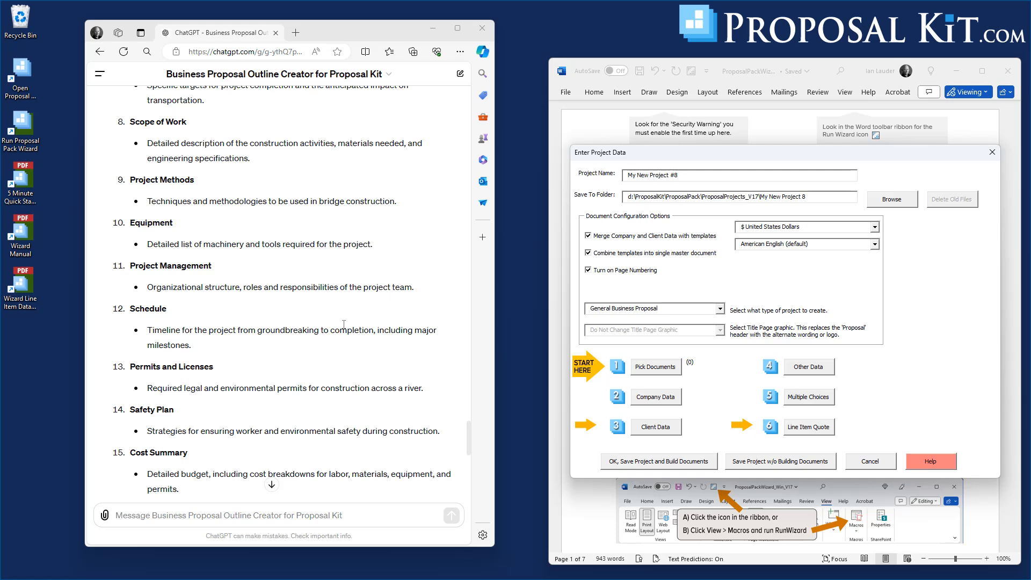
scroll(344, 324, "up", 5)
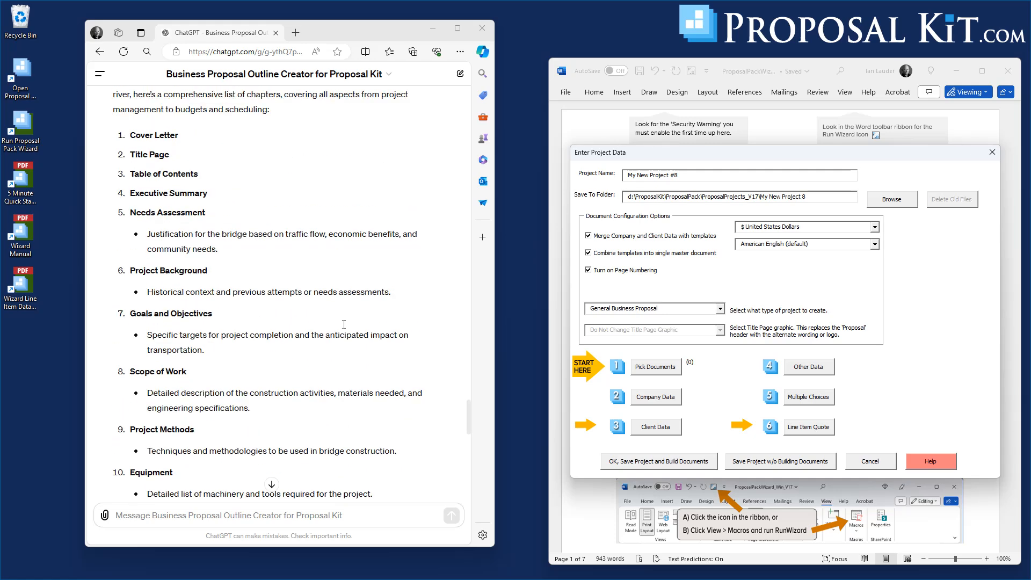
scroll(343, 324, "up", 1)
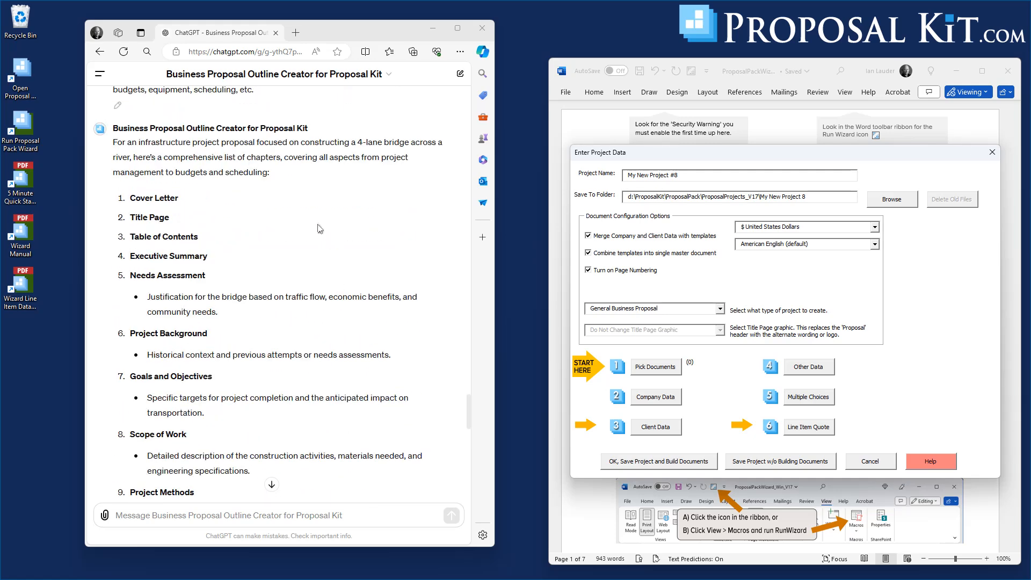
scroll(352, 218, "down", 6)
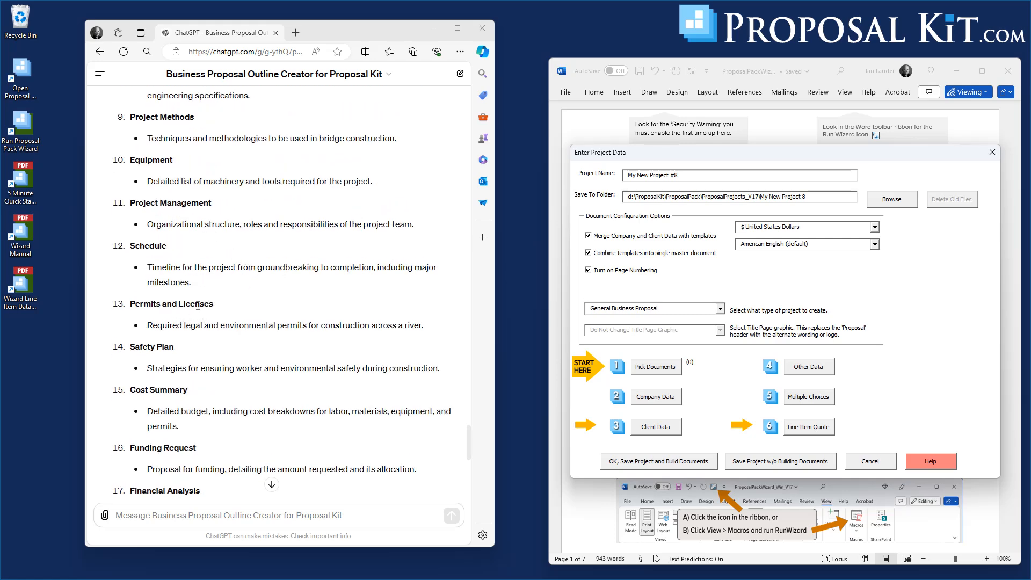
scroll(253, 317, "down", 4)
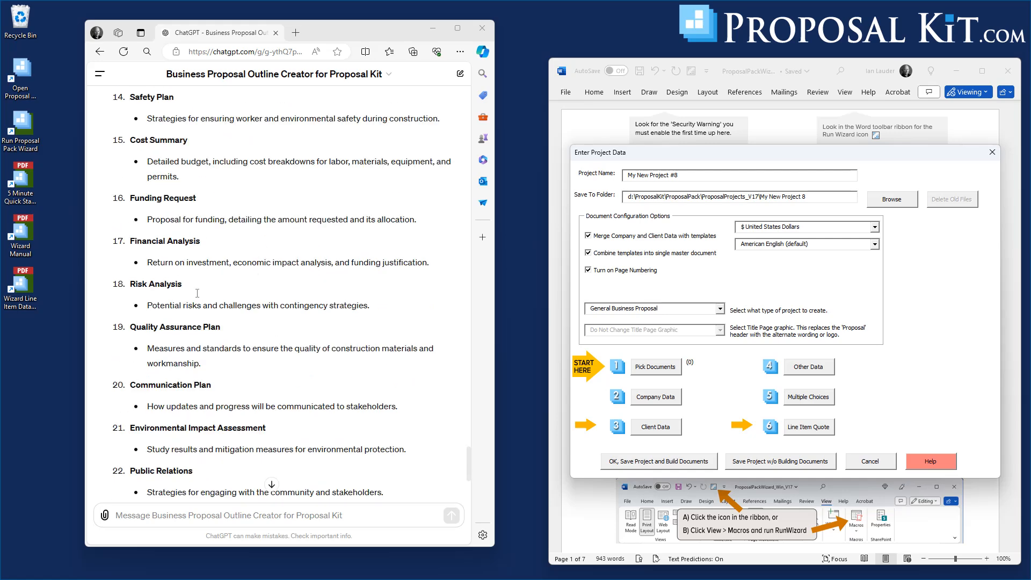
scroll(271, 285, "down", 2)
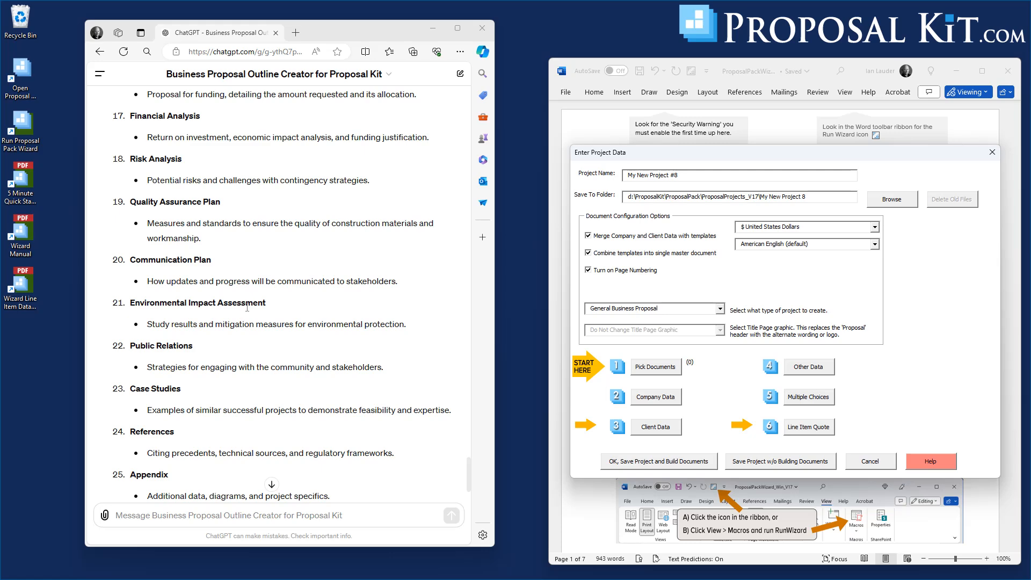
scroll(263, 326, "down", 2)
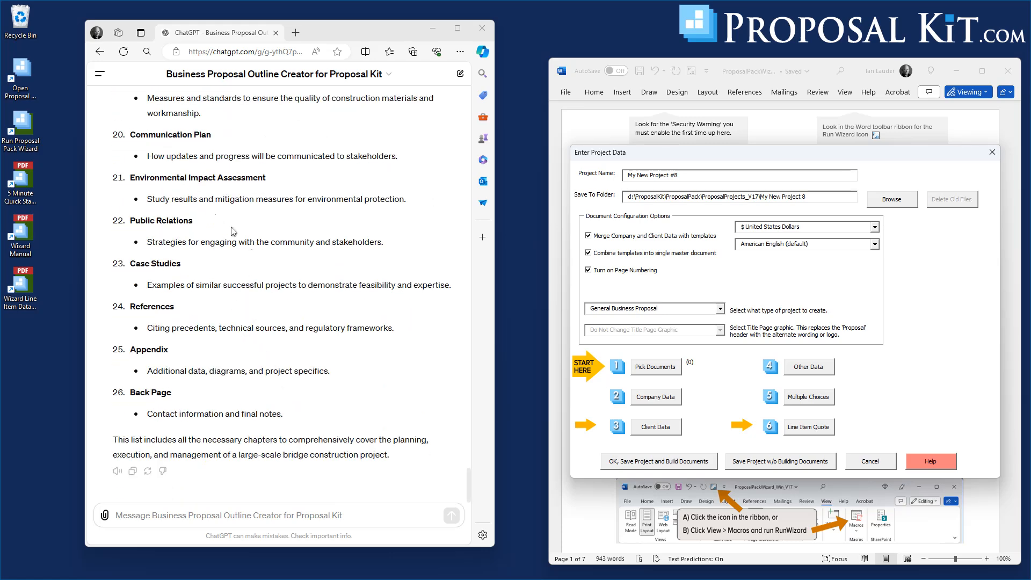
scroll(312, 302, "up", 20)
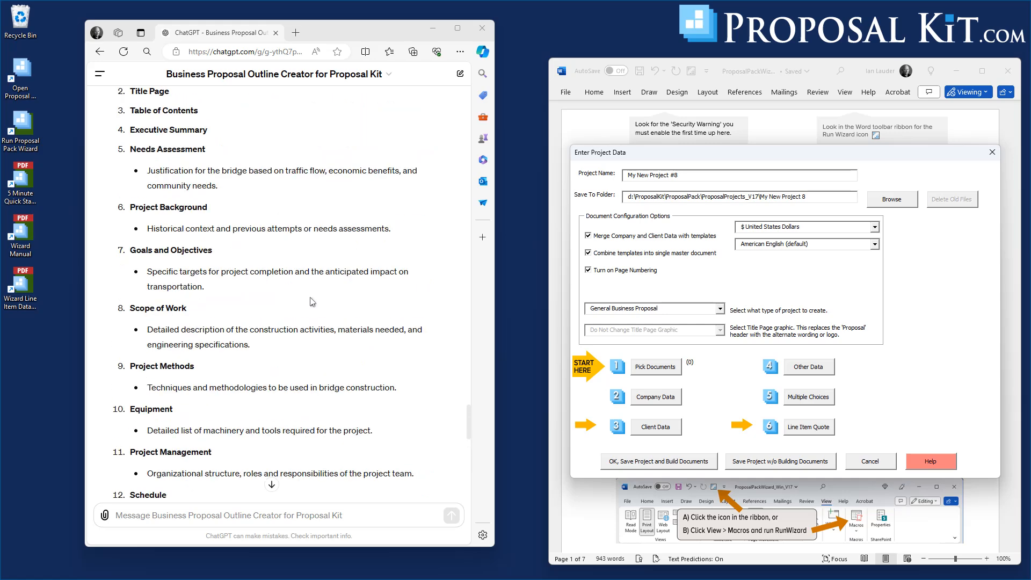
scroll(312, 302, "down", 20)
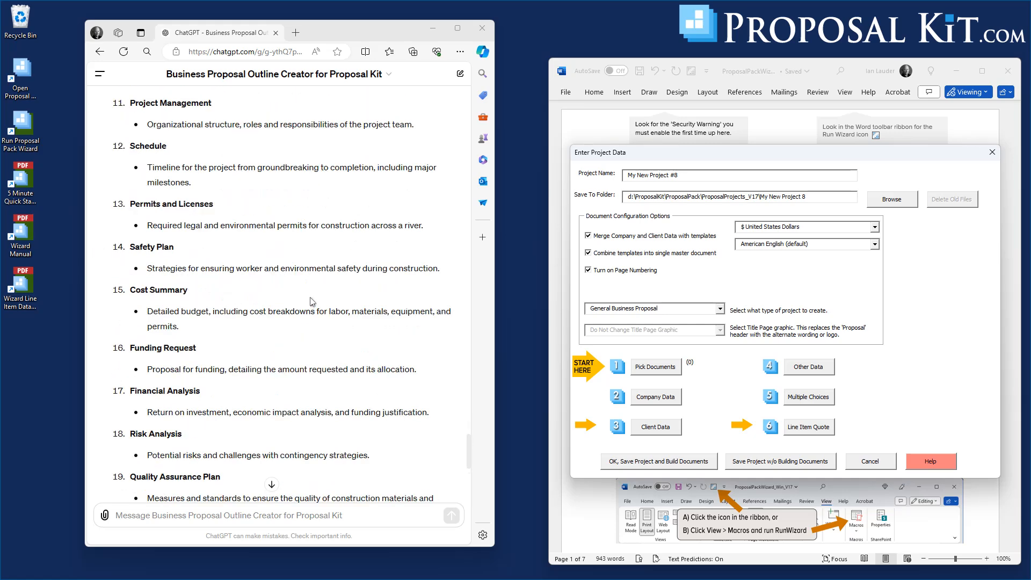
scroll(313, 301, "down", 1)
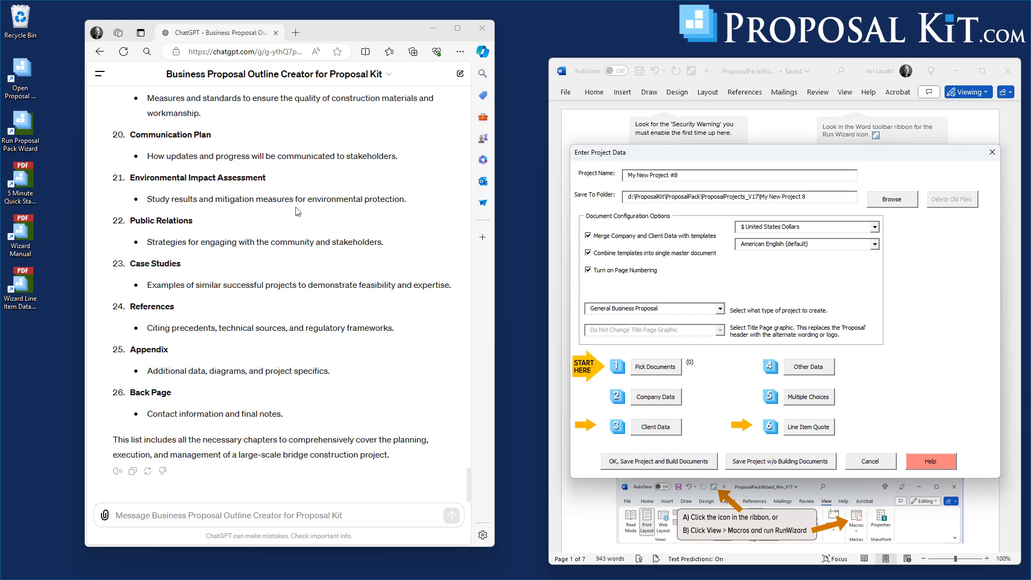
Copy ChatGPT's chapter list and paste it into the wizard's Select by AI document picker.
left_click(133, 473)
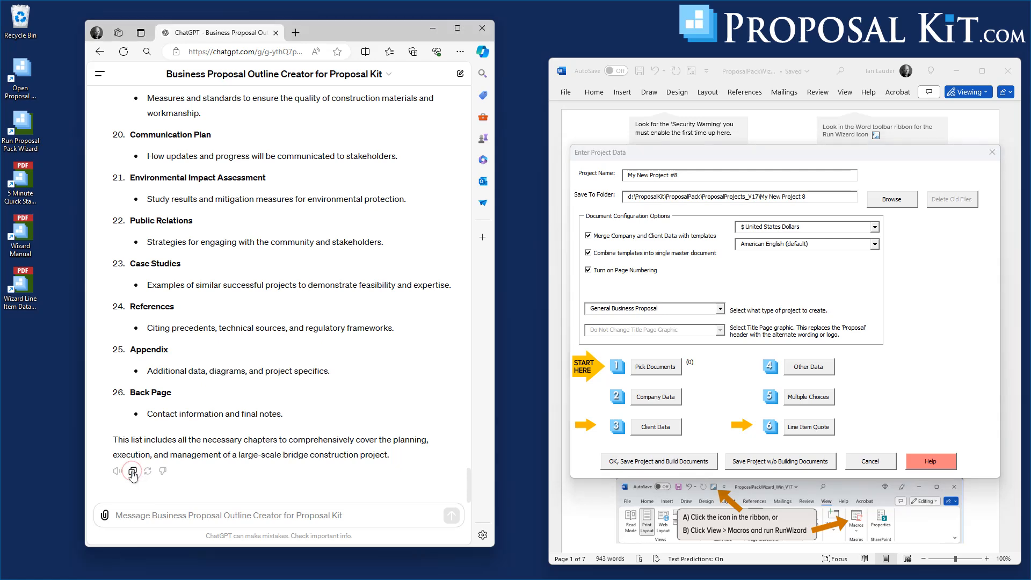
left_click(662, 372)
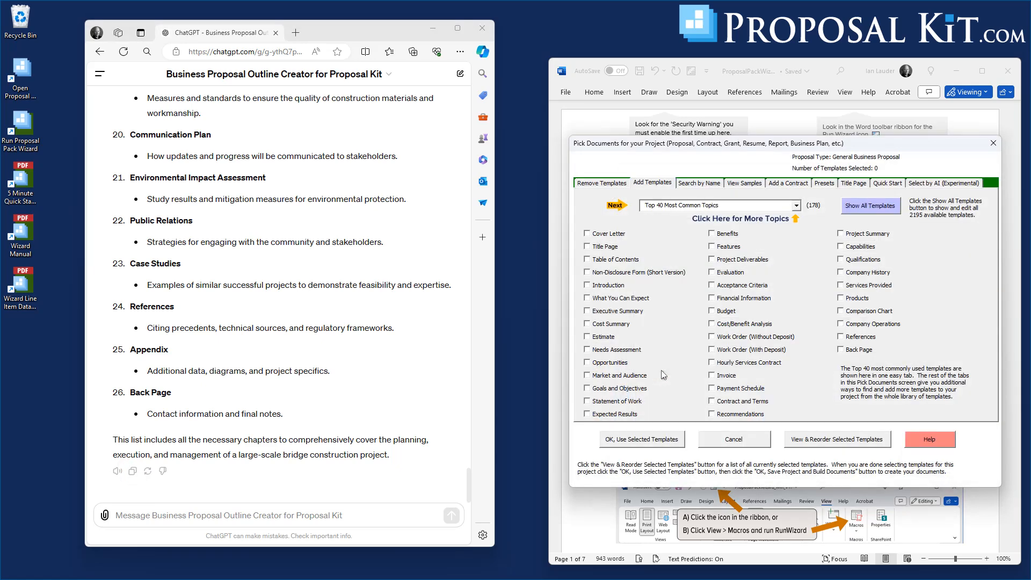
left_click(921, 185)
left_click(745, 396)
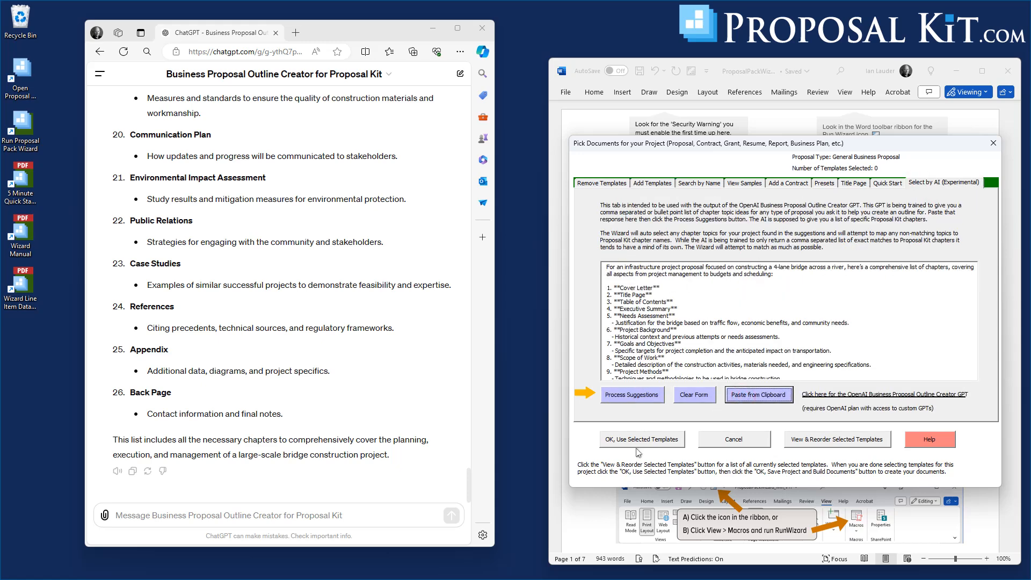
Process the suggestions and match Financial Analysis to the Cost Analysis chapter without saving the mapping.
left_click(630, 397)
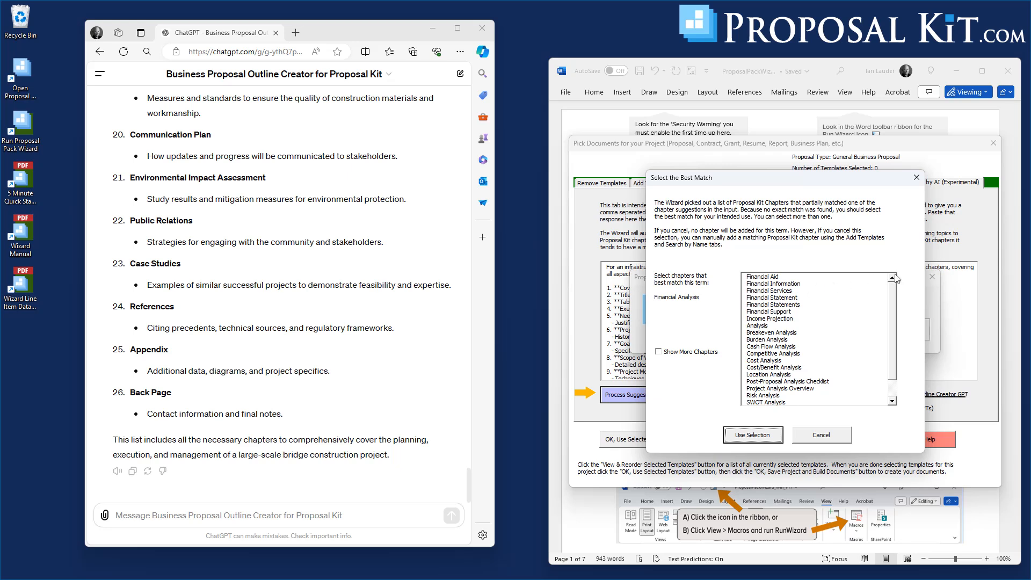
left_click(767, 360)
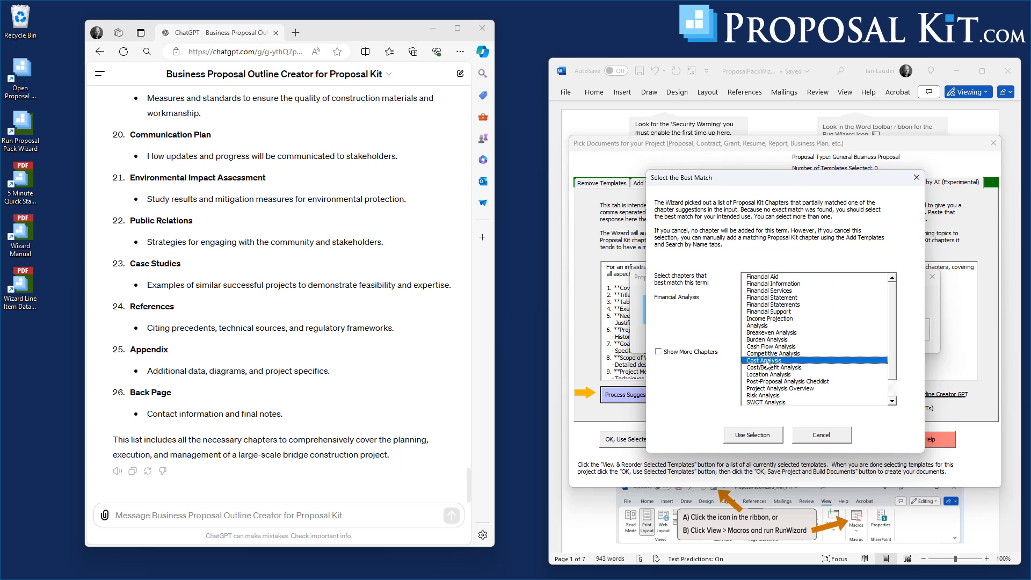
left_click(752, 438)
left_click(800, 345)
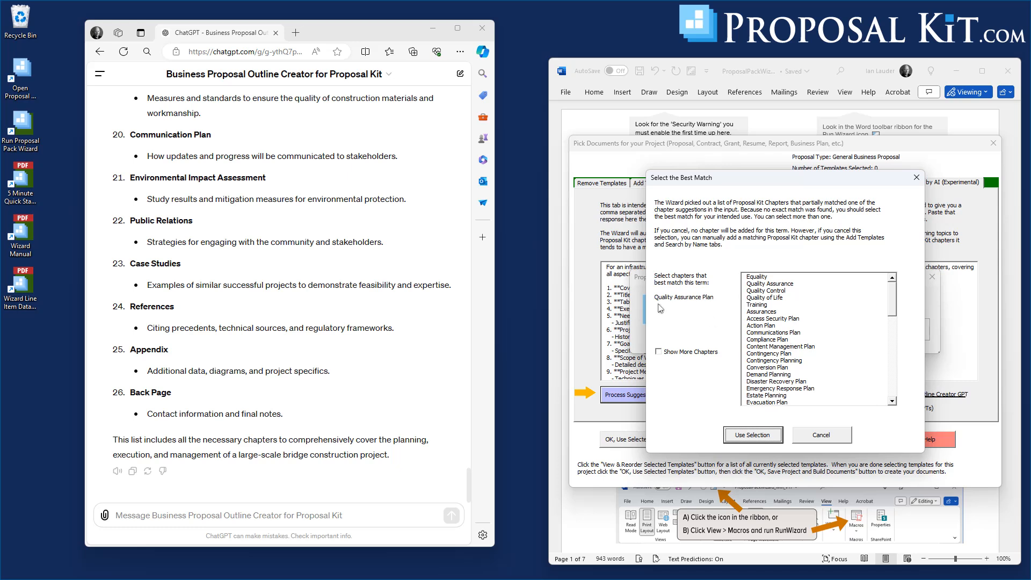
Match Quality Assurance Plan to the Quality Assurance chapter without saving the mapping.
left_click(775, 283)
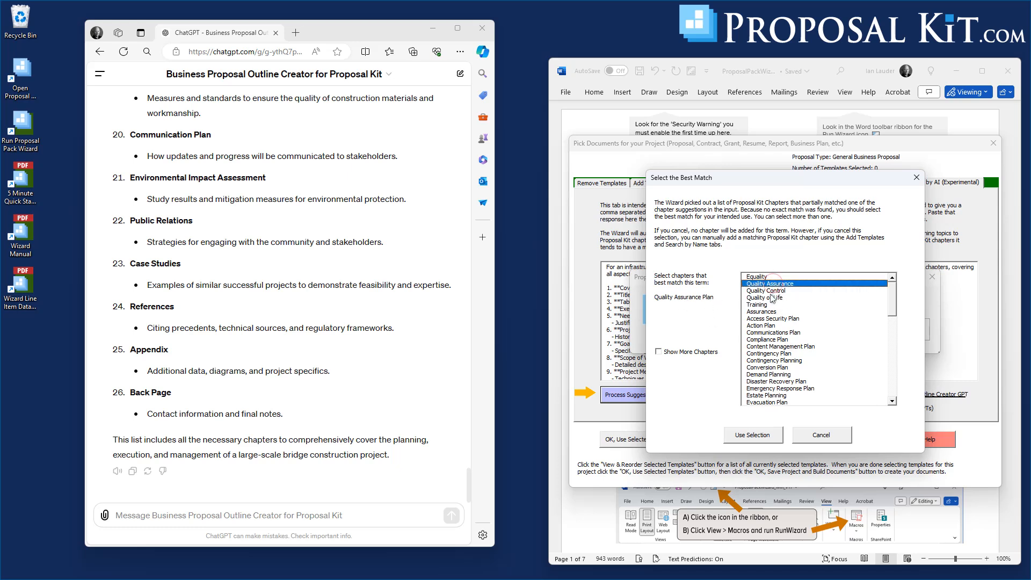
left_click(763, 441)
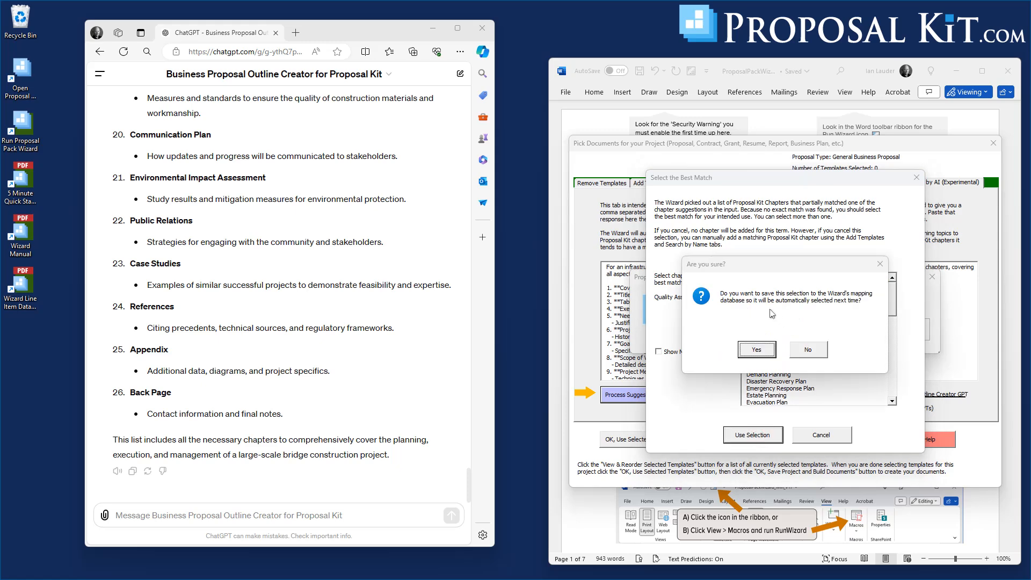
left_click(804, 354)
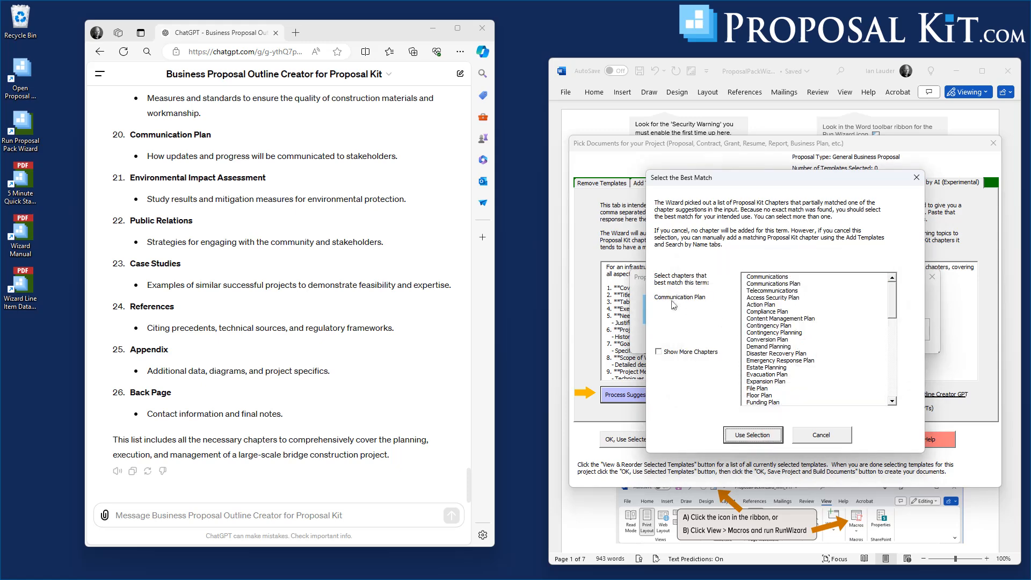
Match Communication Plan to the Communications Plan chapter without saving the mapping.
left_click(766, 285)
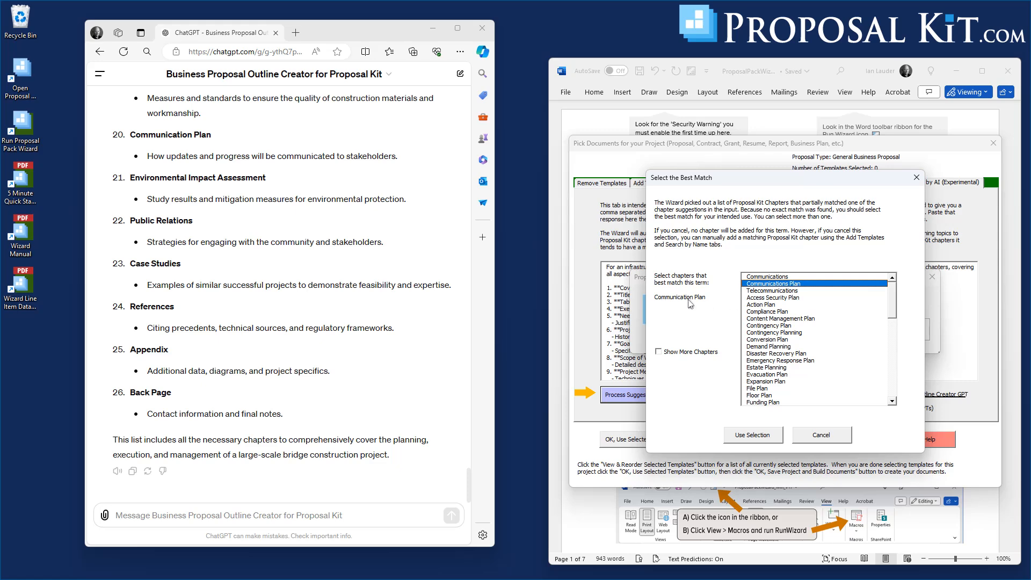
left_click(771, 437)
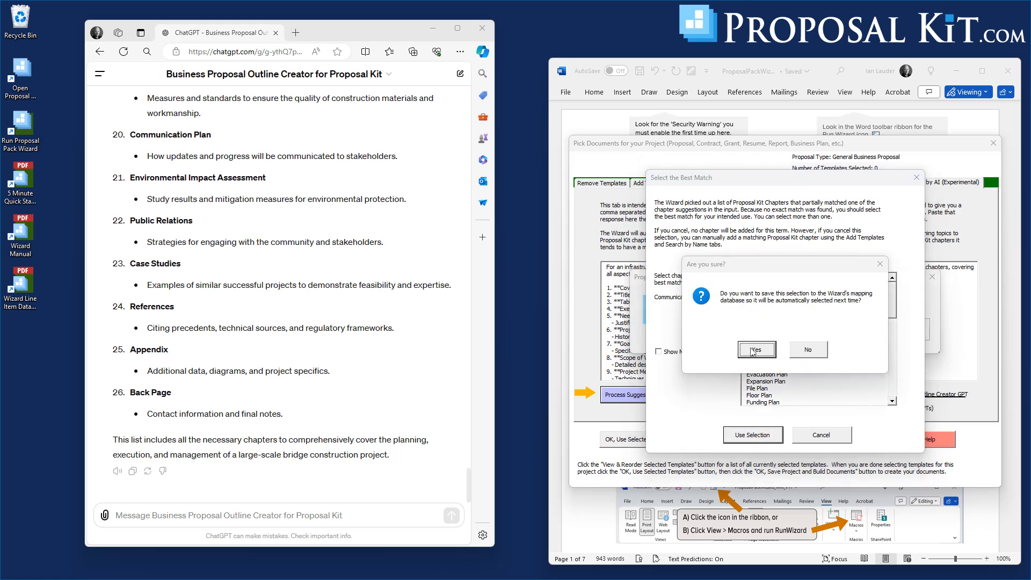
left_click(812, 355)
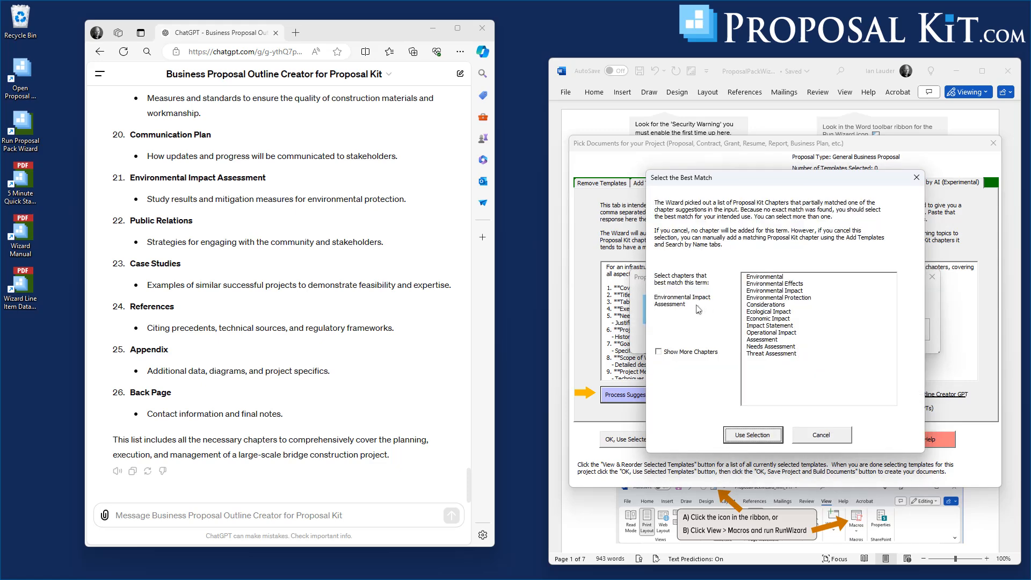
Match Environmental Impact Assessment to the Environmental Impact chapter, close the results and accept the selected templates.
left_click(772, 291)
left_click(770, 435)
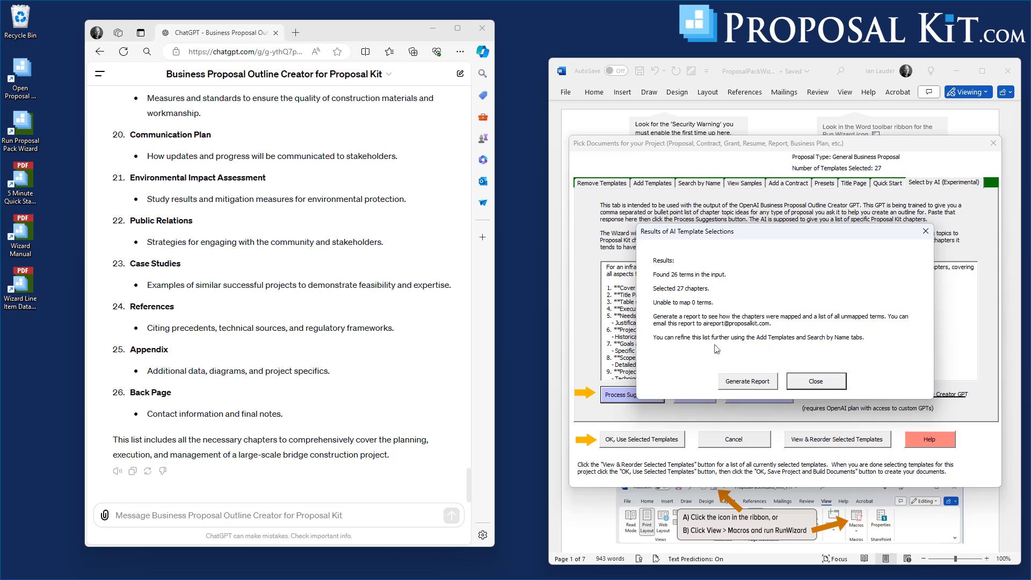
left_click(815, 382)
left_click(636, 445)
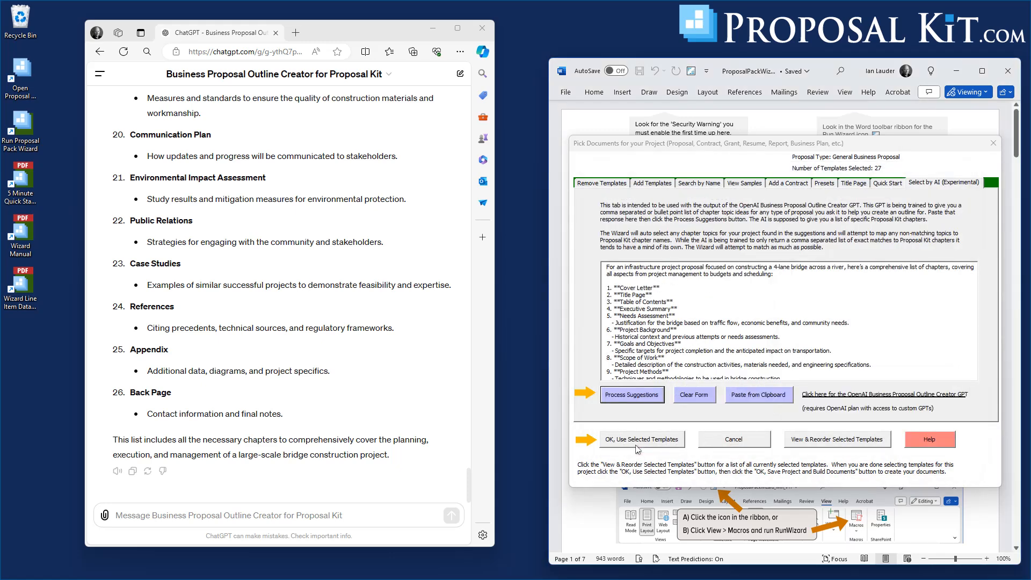
left_click(647, 439)
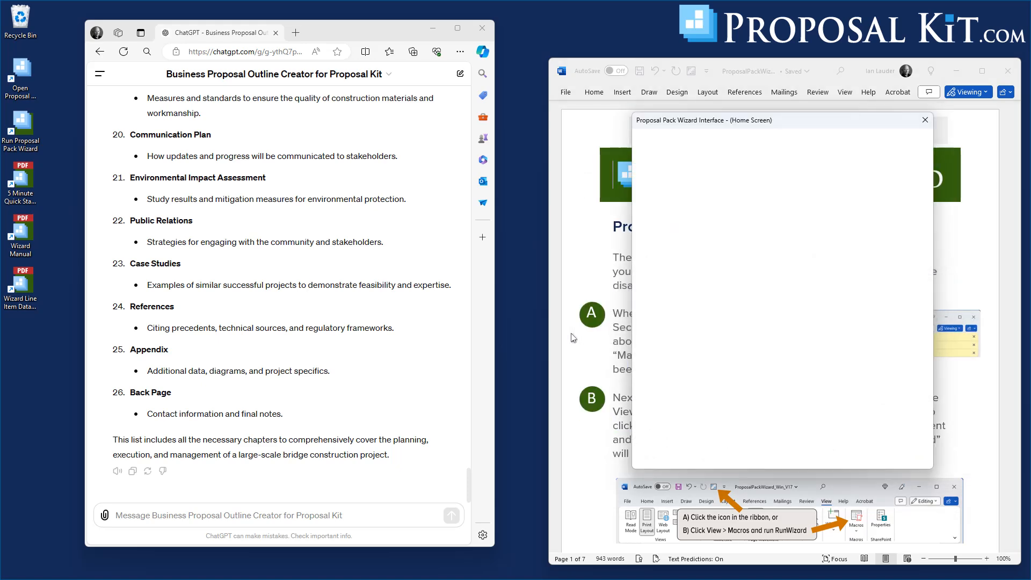
Save and build the bridge project, then scroll through the generated full proposal document.
left_click(730, 287)
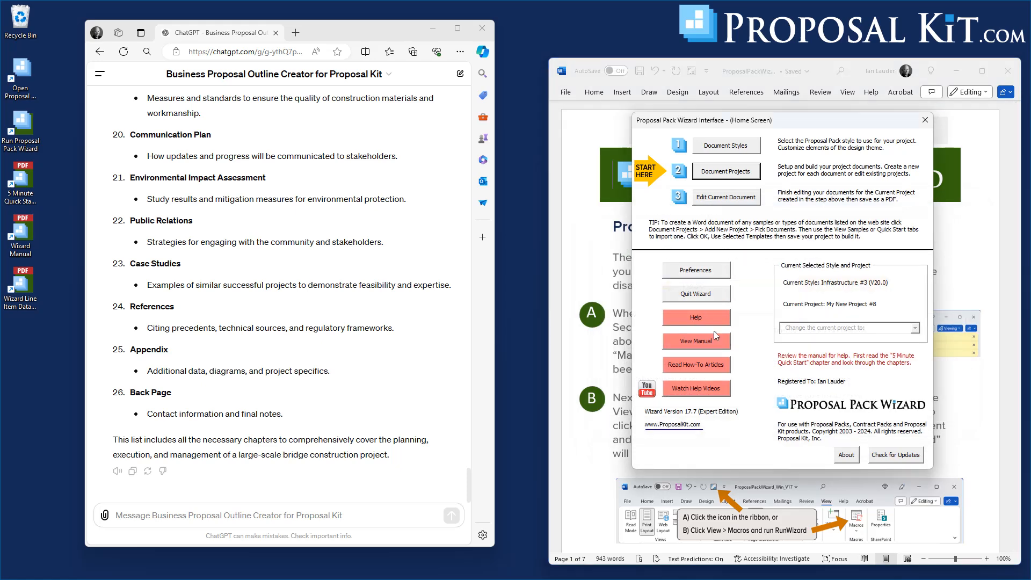
left_click(631, 373)
left_click_drag(1000, 258, 997, 334)
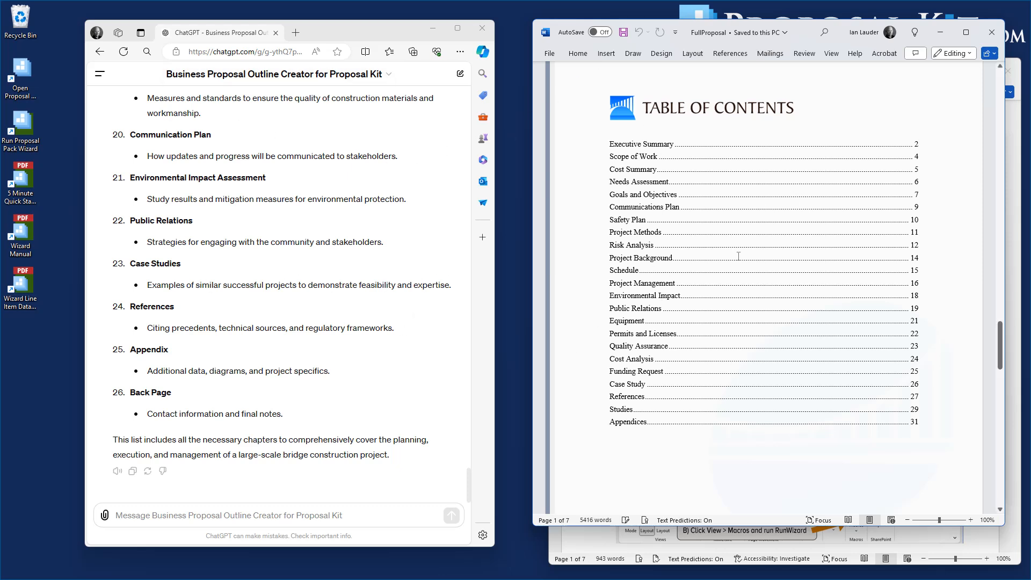
left_click_drag(1000, 125, 1001, 174)
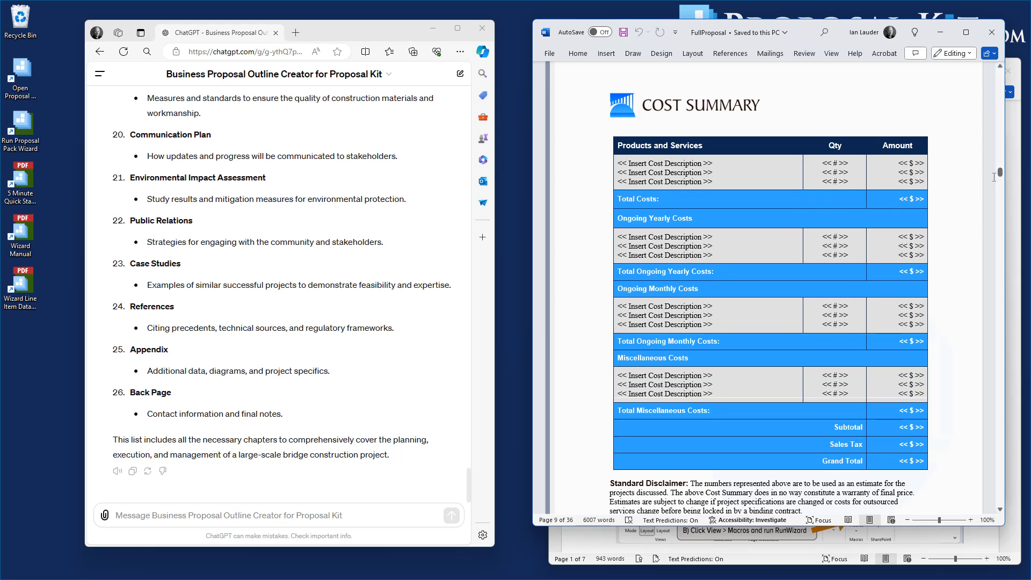
left_click_drag(1002, 175, 1010, 117)
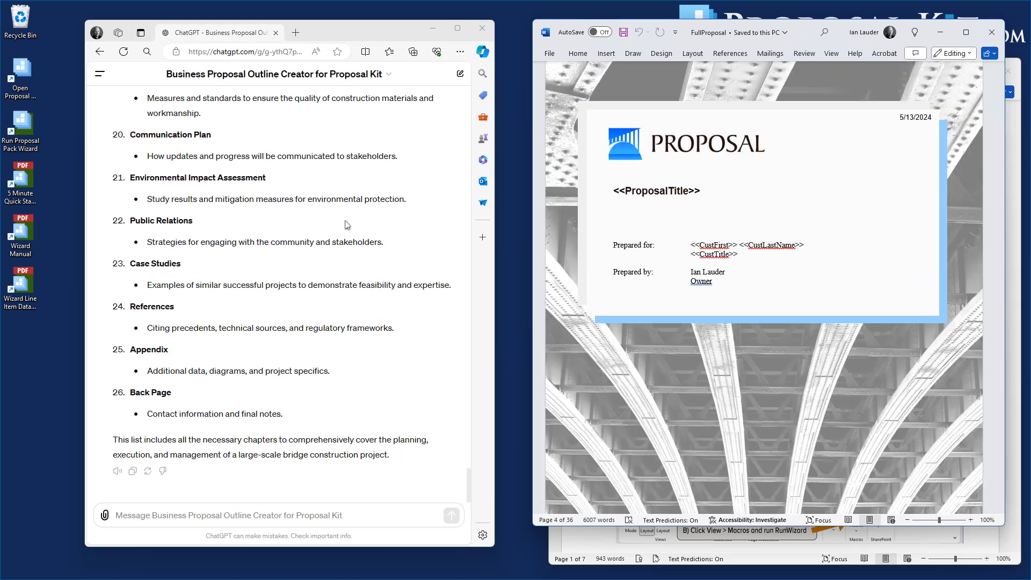